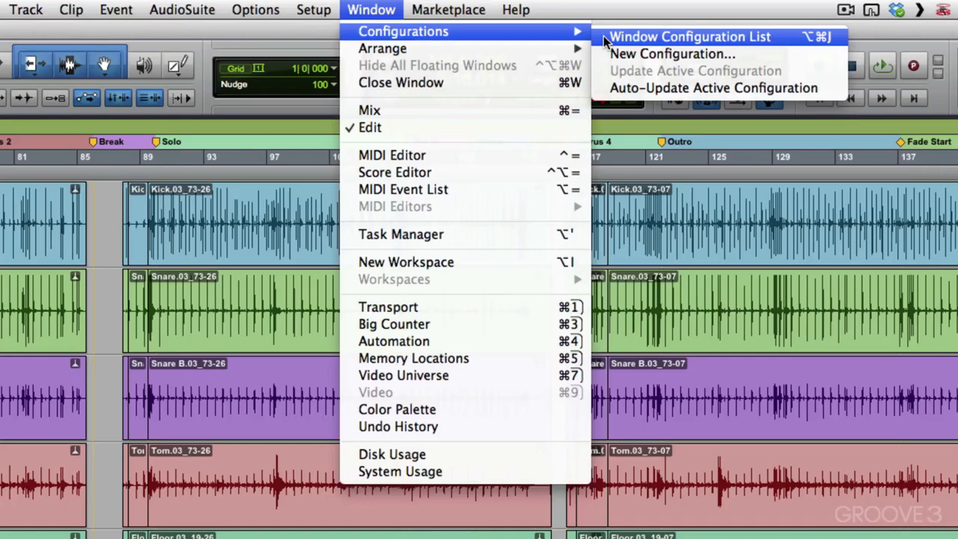
# Open the Window Configuration List and store the current Edit window arrangement as a Window Layout configuration named "Edit"
pyautogui.click(605, 37)
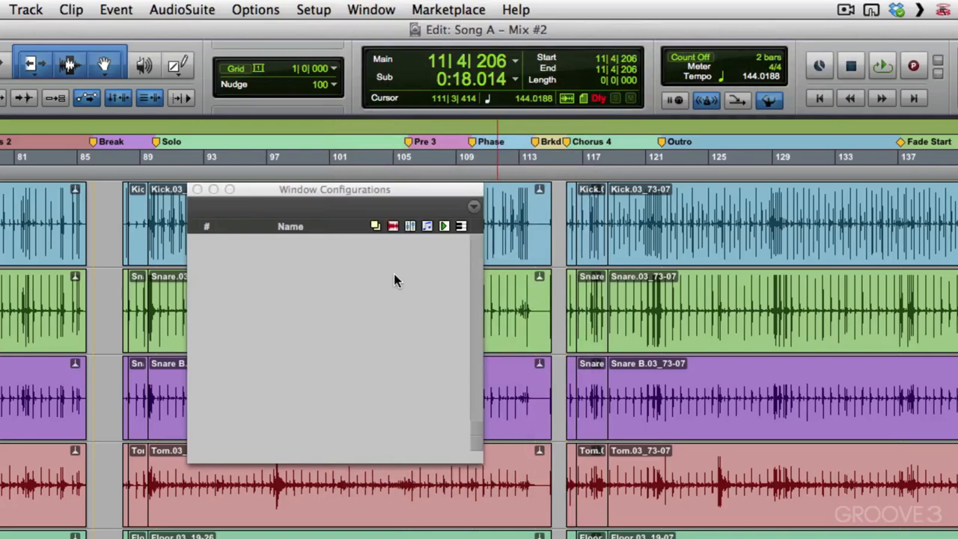
pyautogui.click(474, 207)
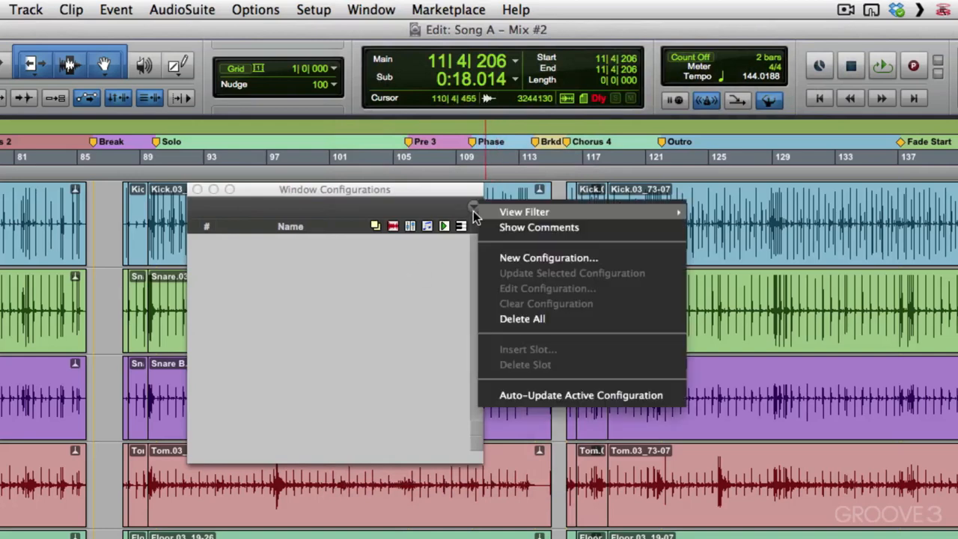
pyautogui.click(482, 262)
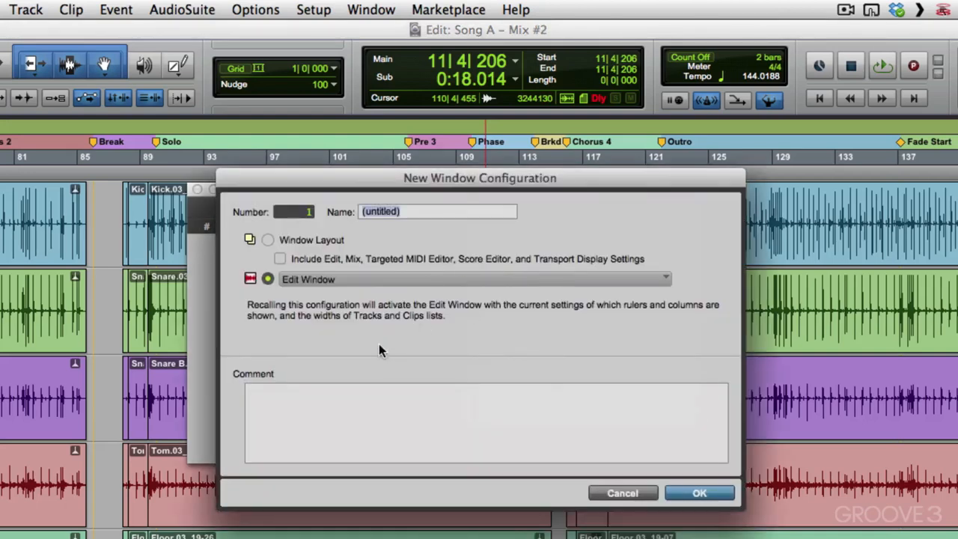
pyautogui.click(267, 240)
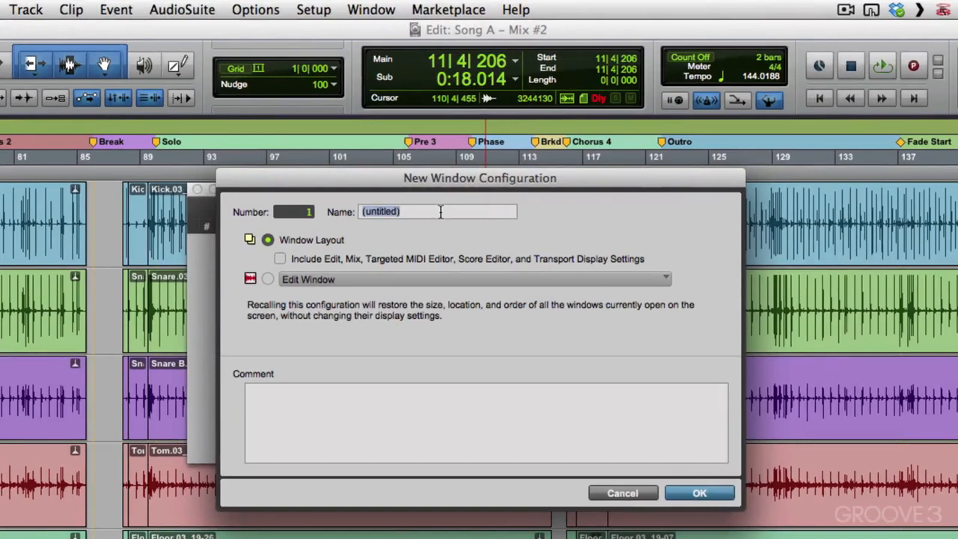
pyautogui.write('Edit')
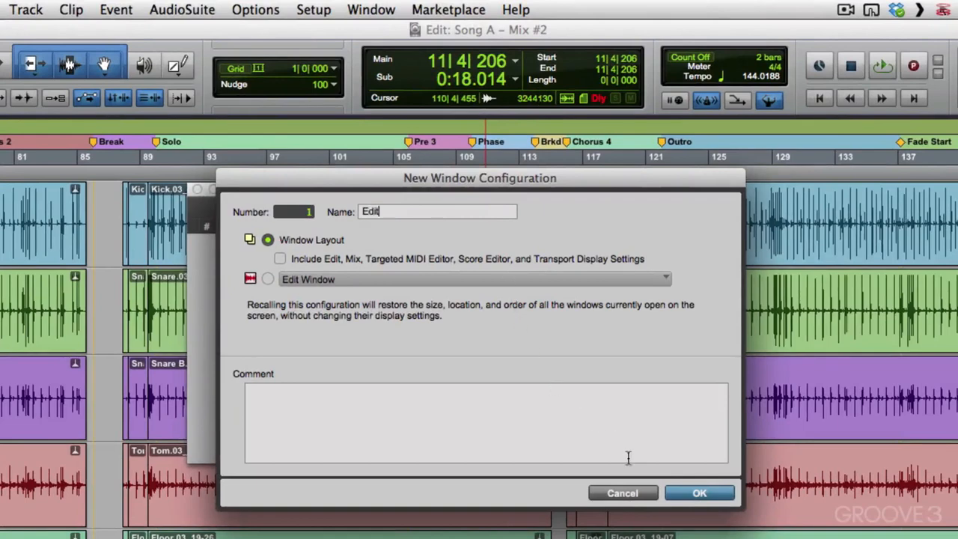
pyautogui.click(692, 494)
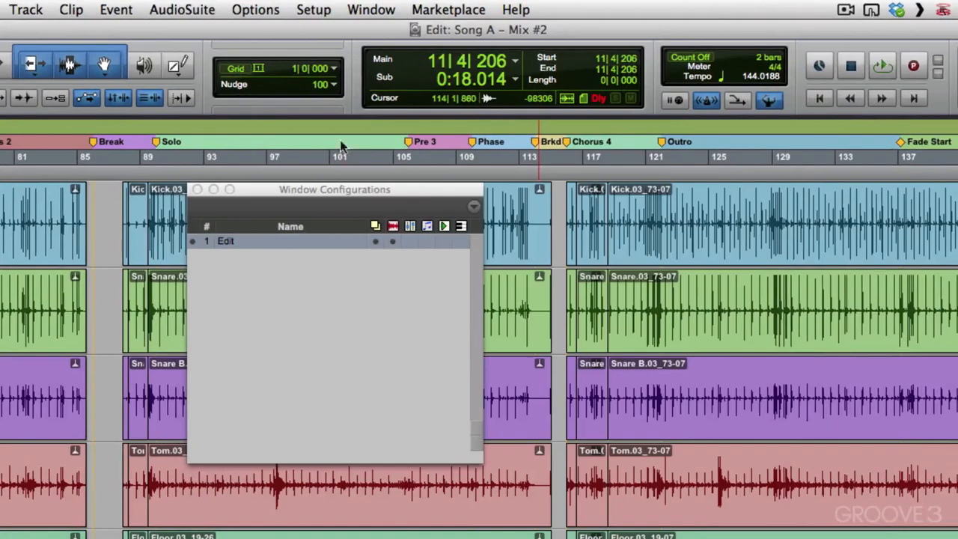
# Show the Mix window and store it as a new Window Layout configuration named "Mix"
pyautogui.click(368, 10)
pyautogui.click(366, 107)
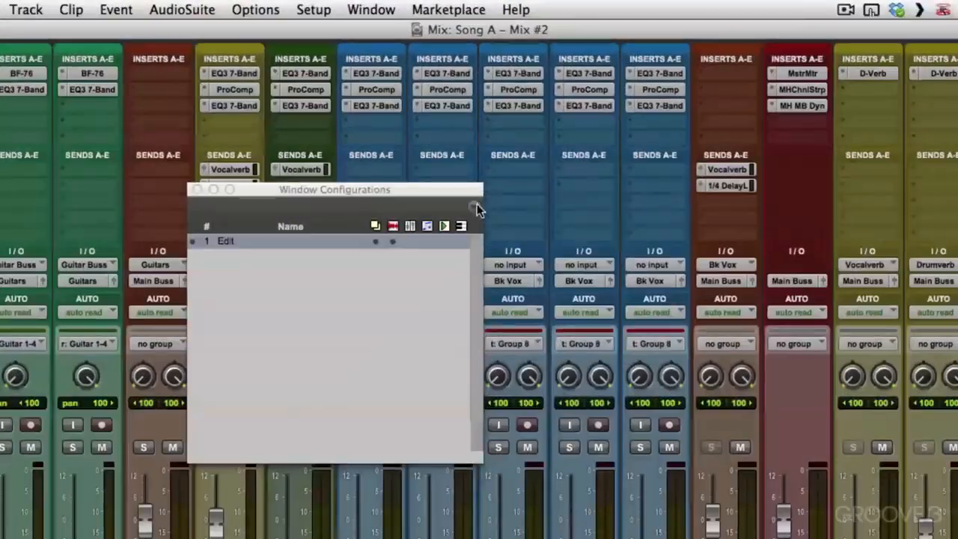
pyautogui.click(475, 137)
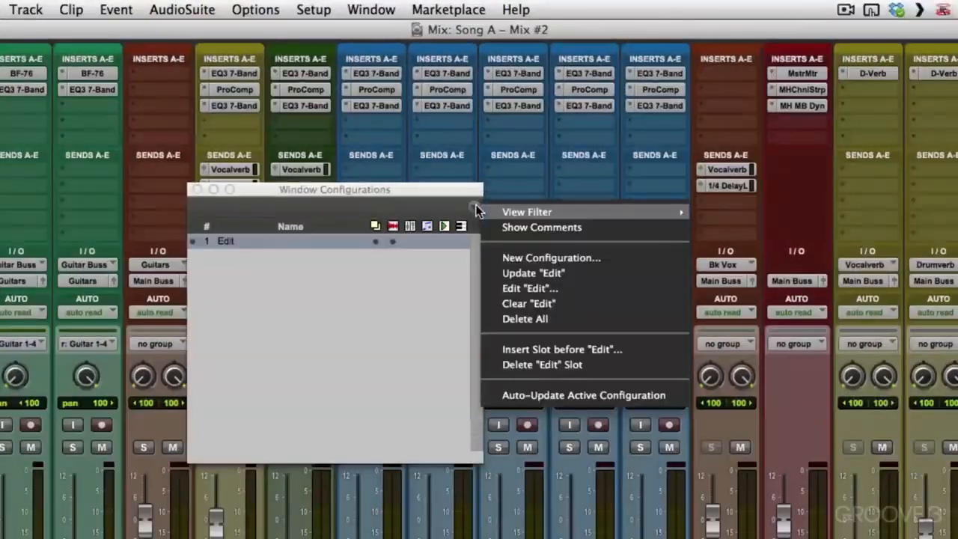
pyautogui.click(486, 258)
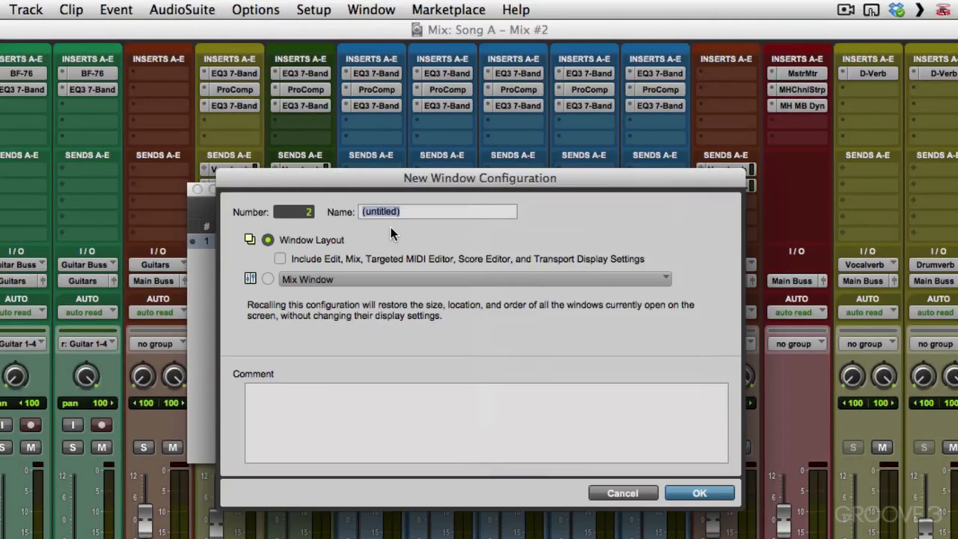
pyautogui.write('Mix')
pyautogui.press('Return')
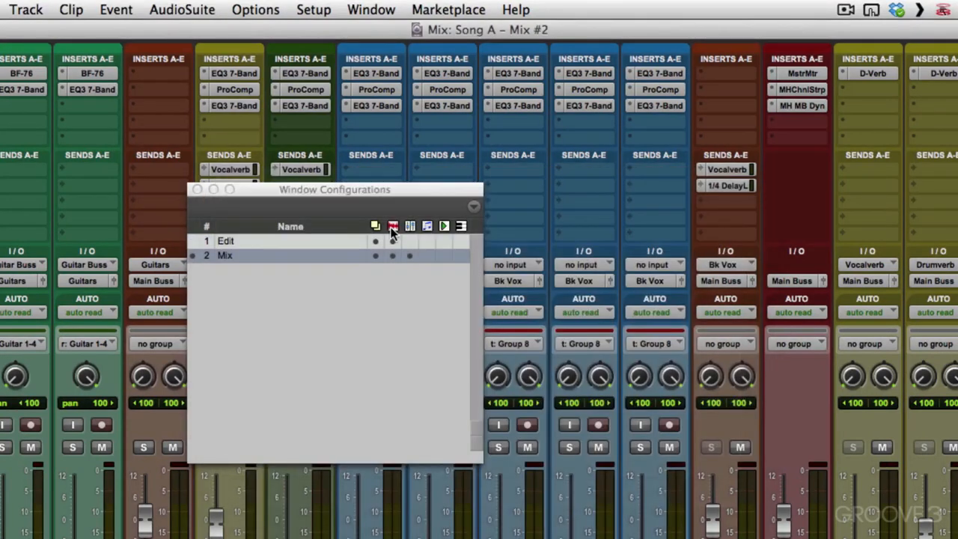
# Show the MIDI Editor and store it as a new Window Layout configuration named "Midi"
pyautogui.click(386, 6)
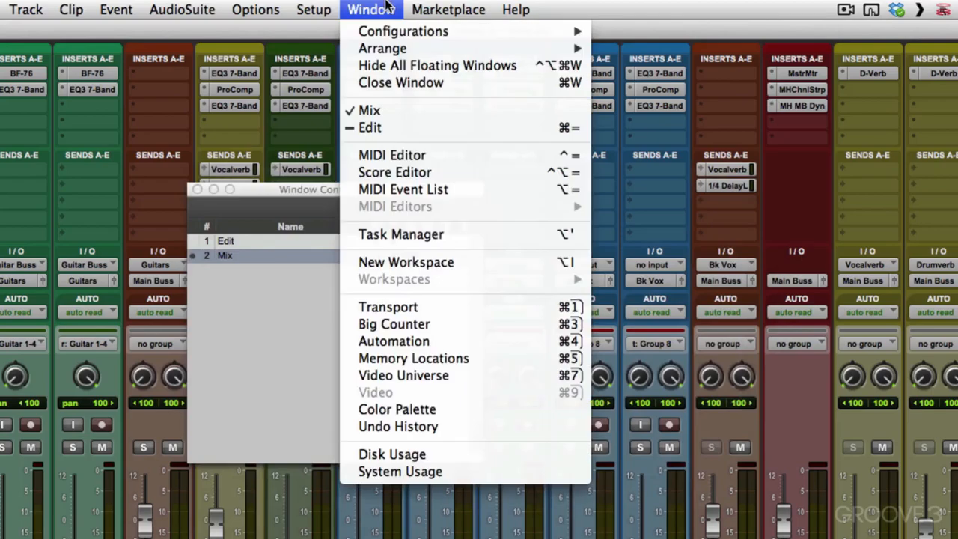
pyautogui.click(381, 154)
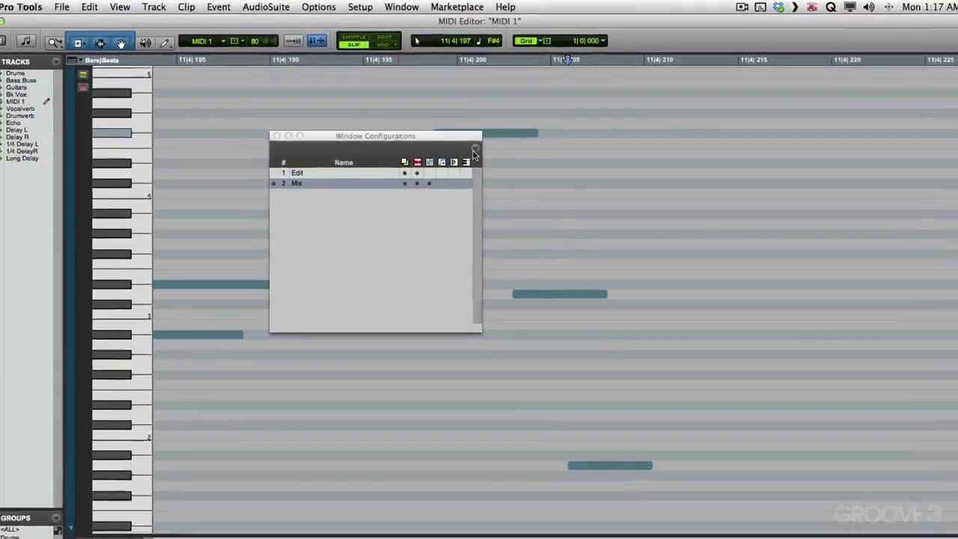
pyautogui.click(475, 138)
pyautogui.click(482, 256)
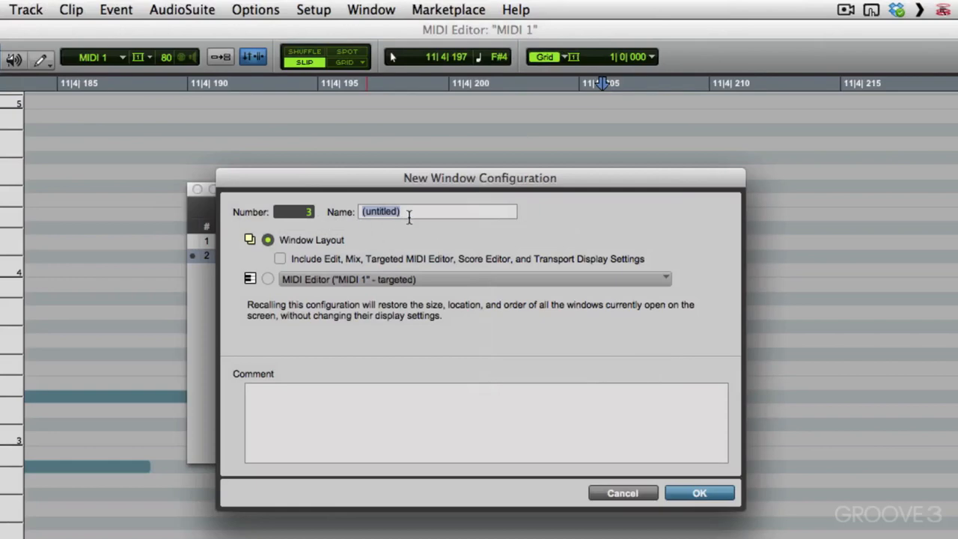
pyautogui.write('Midi')
pyautogui.press('Return')
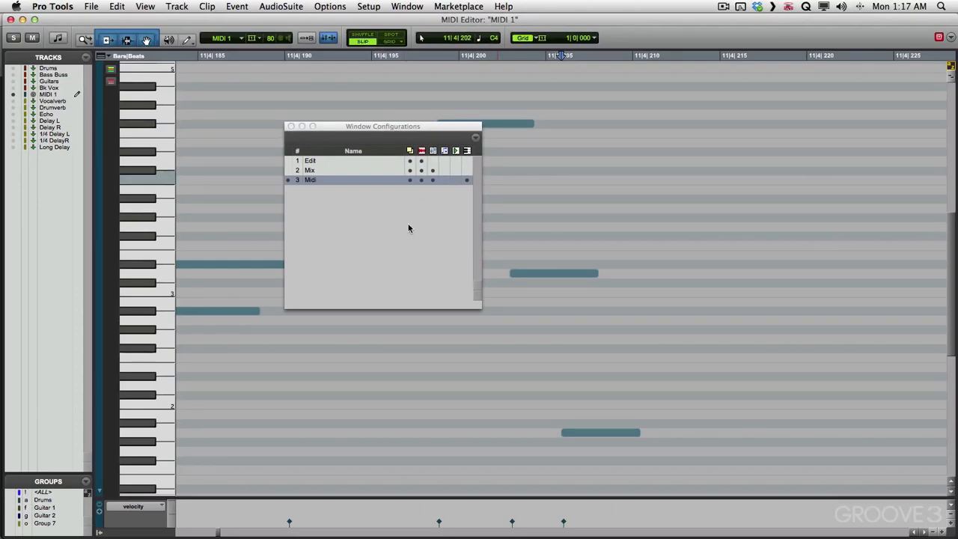
# Recall the Edit, Mix and Midi window configurations in turn, and return to the Edit configuration
pyautogui.click(334, 161)
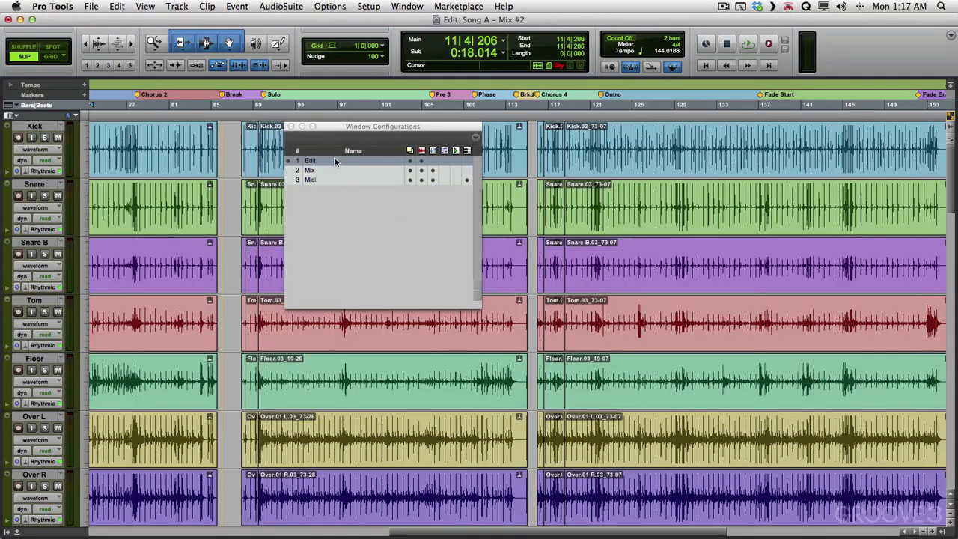
pyautogui.click(342, 171)
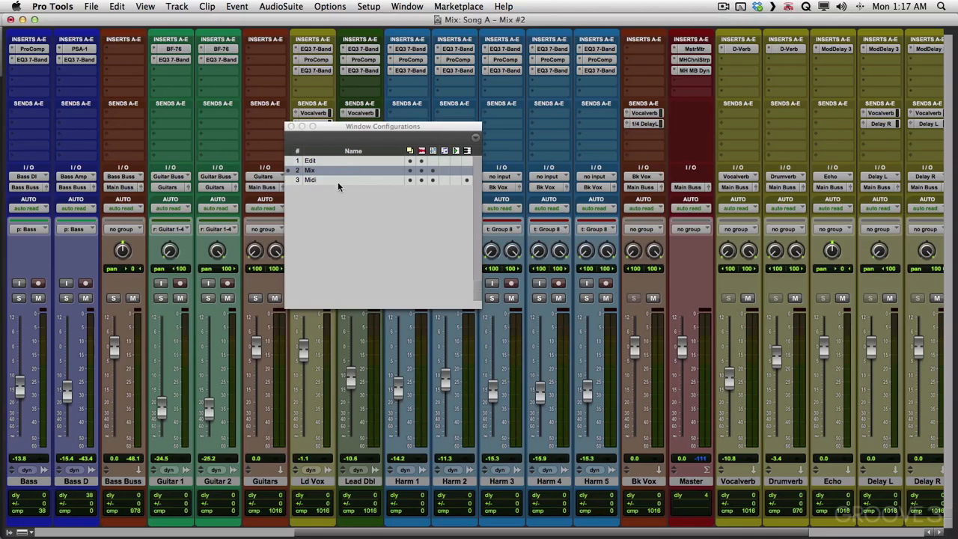
pyautogui.click(338, 181)
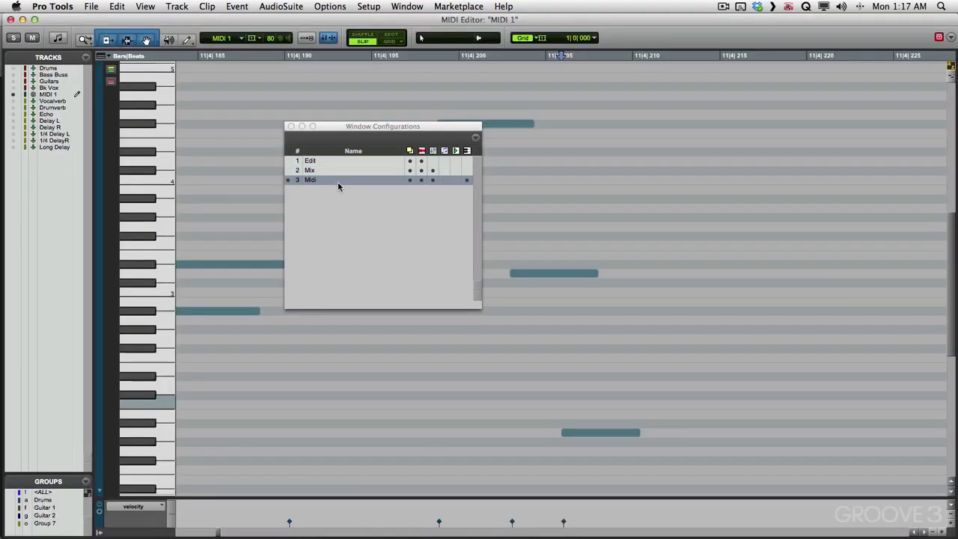
pyautogui.click(333, 161)
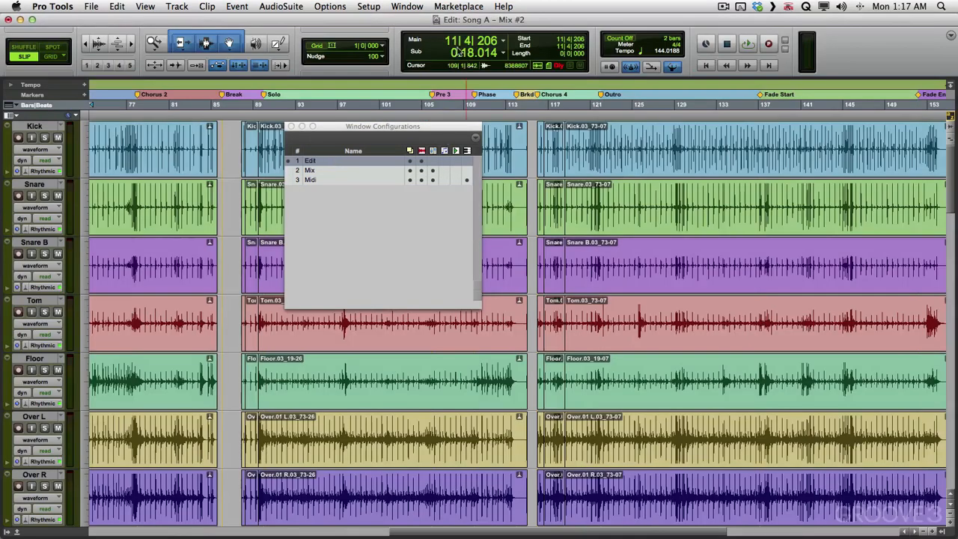
# Show the Big Counter, Automation and Memory Locations windows over the Edit window
pyautogui.click(408, 7)
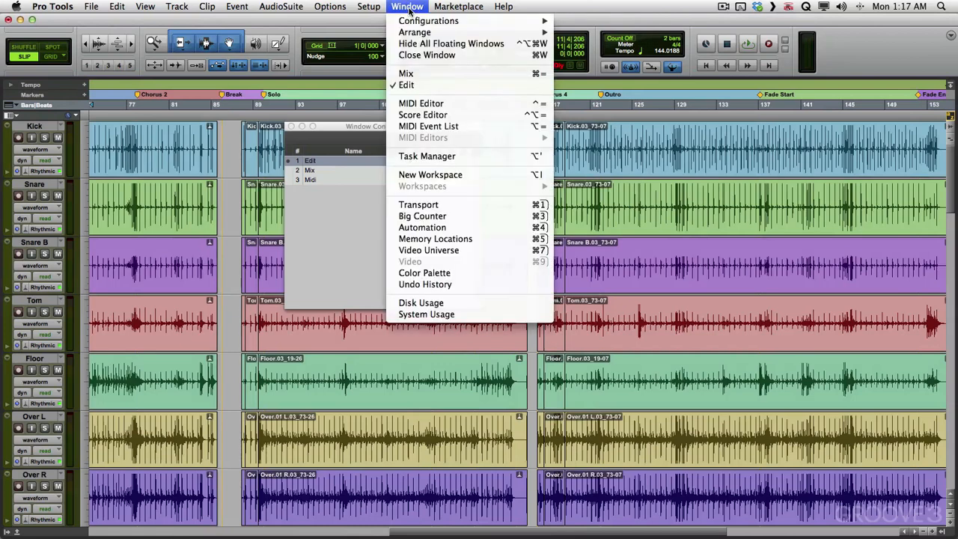
pyautogui.click(392, 216)
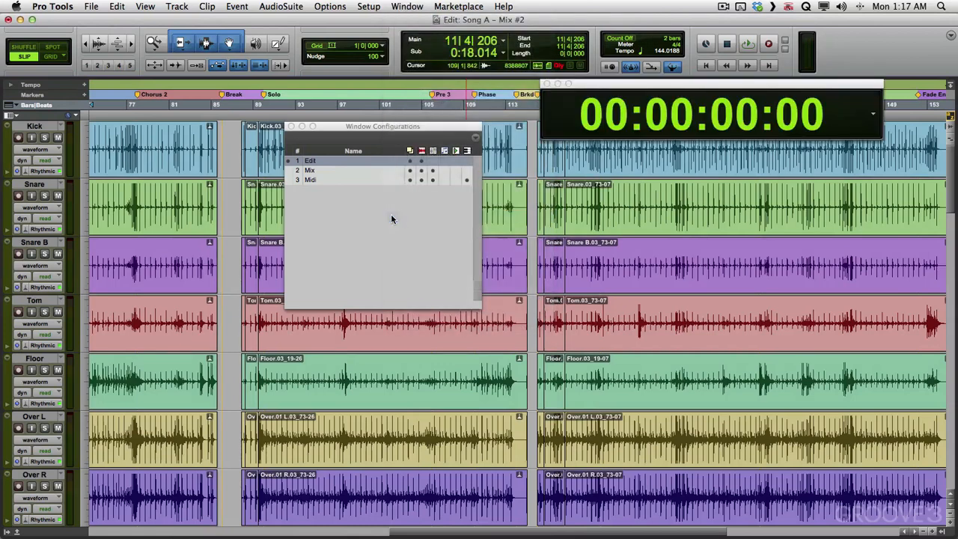
pyautogui.click(408, 7)
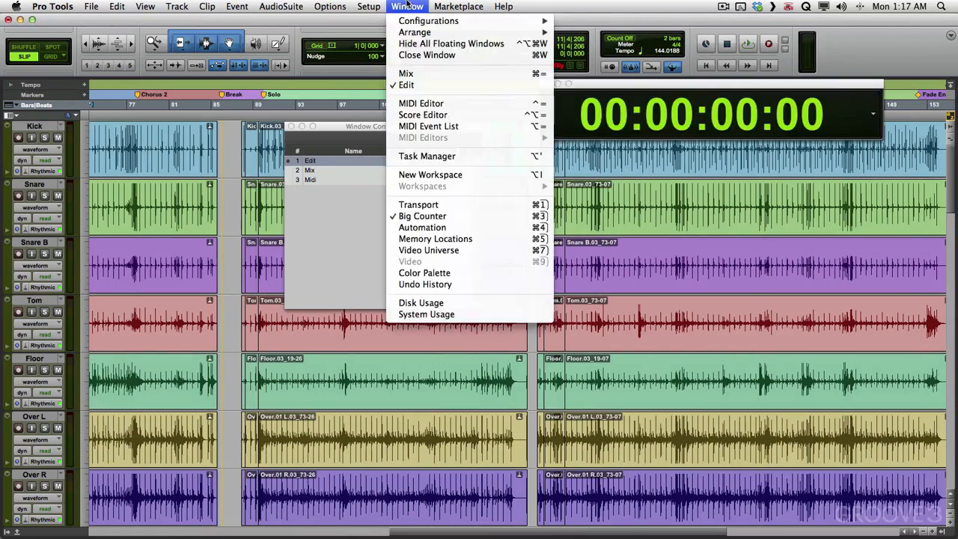
pyautogui.click(412, 227)
pyautogui.click(408, 7)
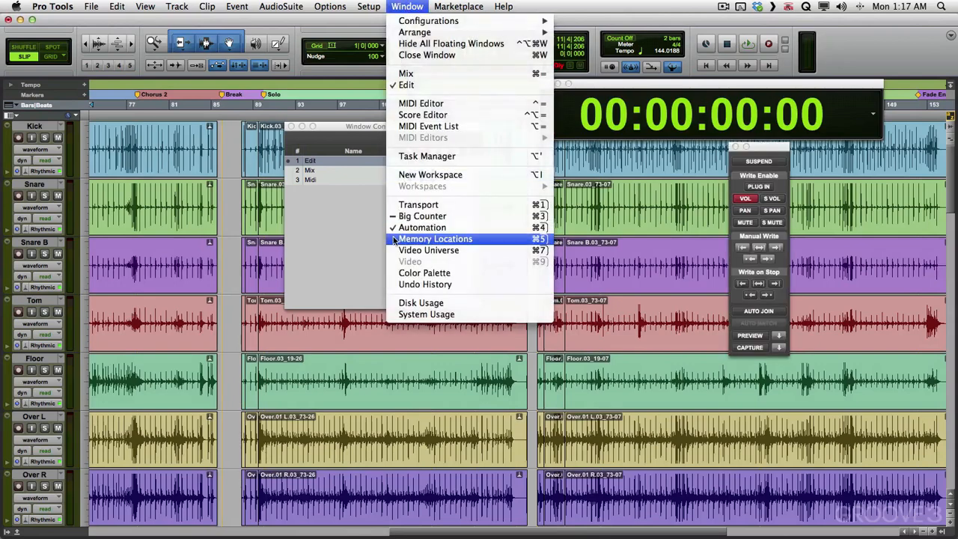
pyautogui.click(394, 239)
# Add the Color Palette, Undo History and System Usage windows to the Edit window arrangement
pyautogui.click(398, 7)
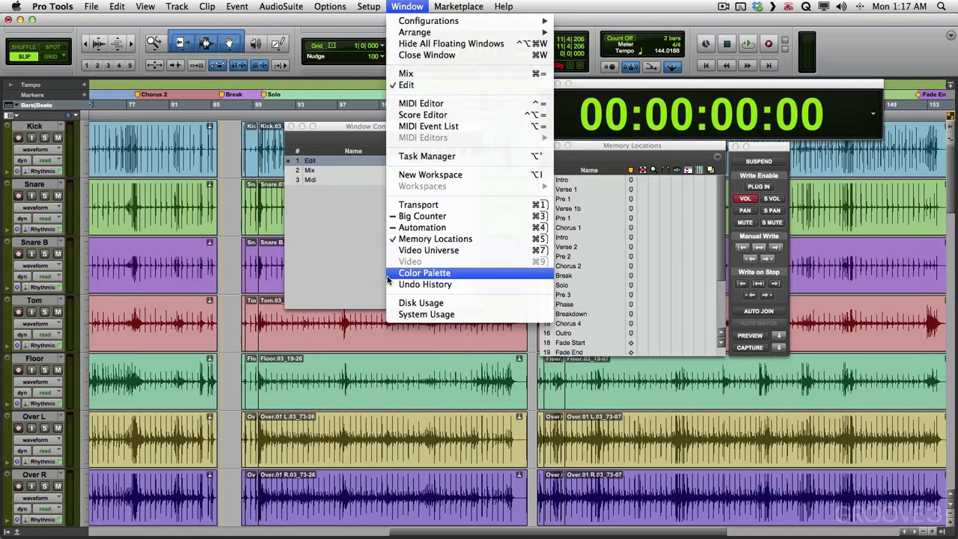
pyautogui.click(388, 275)
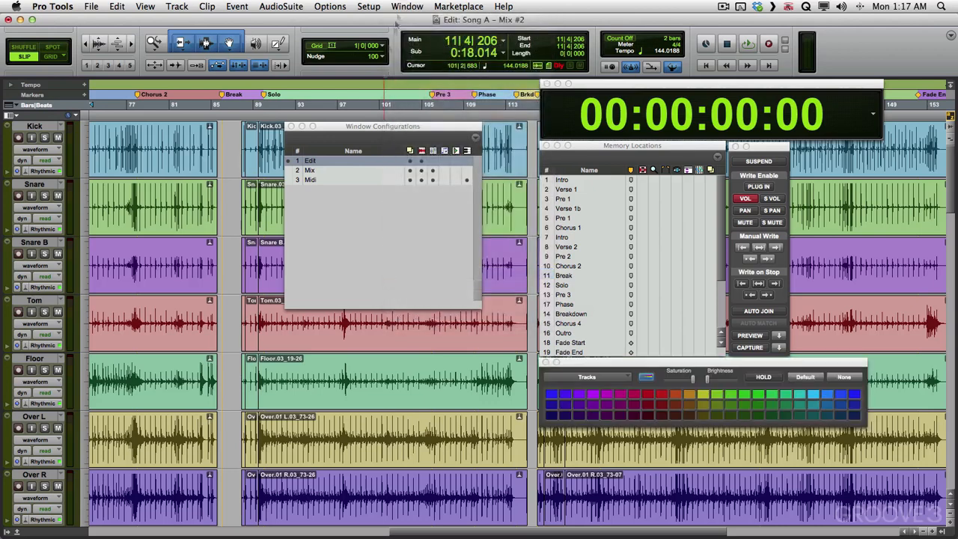
pyautogui.click(407, 7)
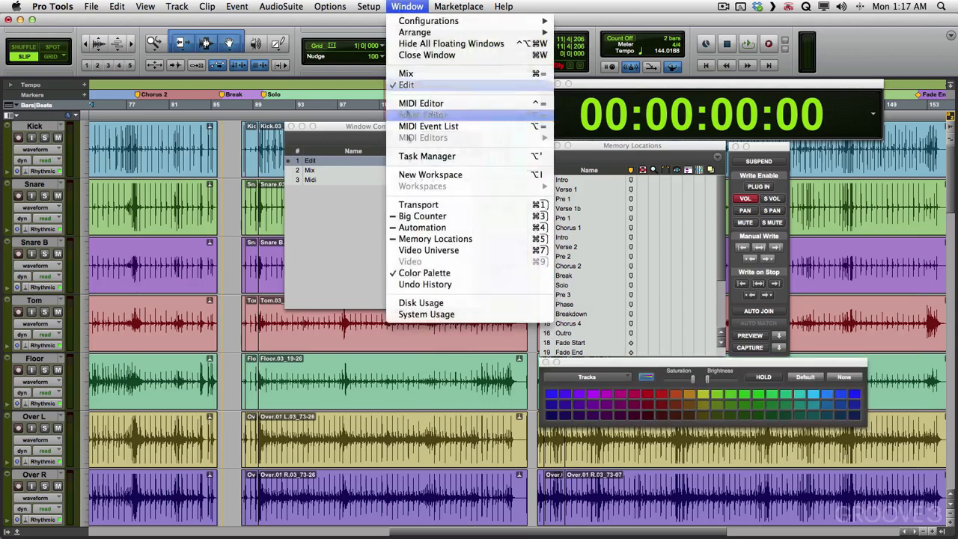
pyautogui.click(391, 288)
pyautogui.click(407, 7)
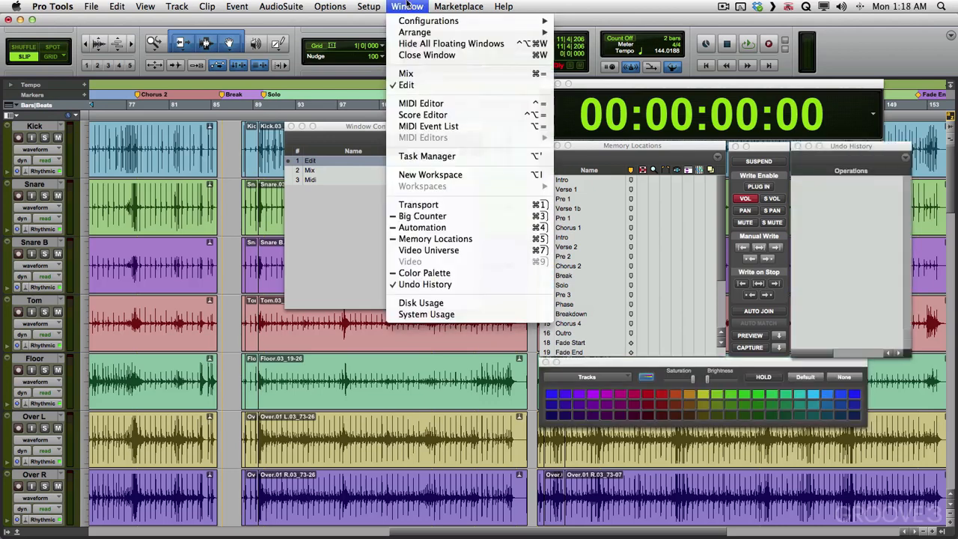
pyautogui.click(400, 315)
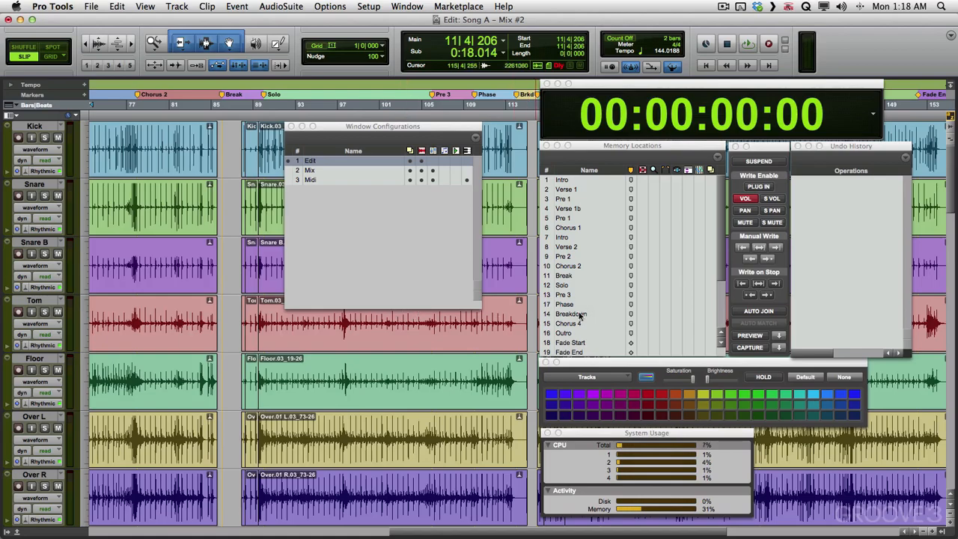
# Store the Edit window with all open floating windows as a new Window Layout configuration named "Misc"
pyautogui.click(475, 137)
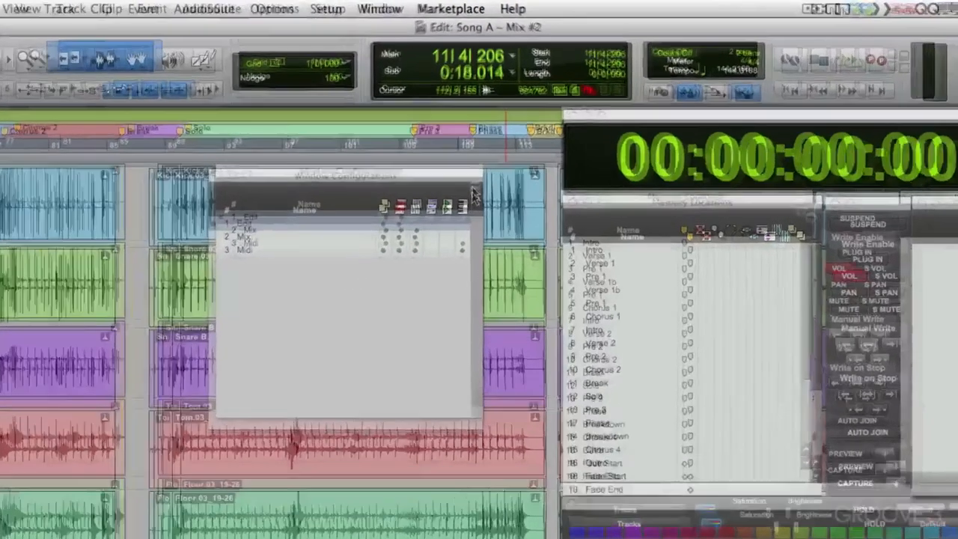
pyautogui.click(482, 167)
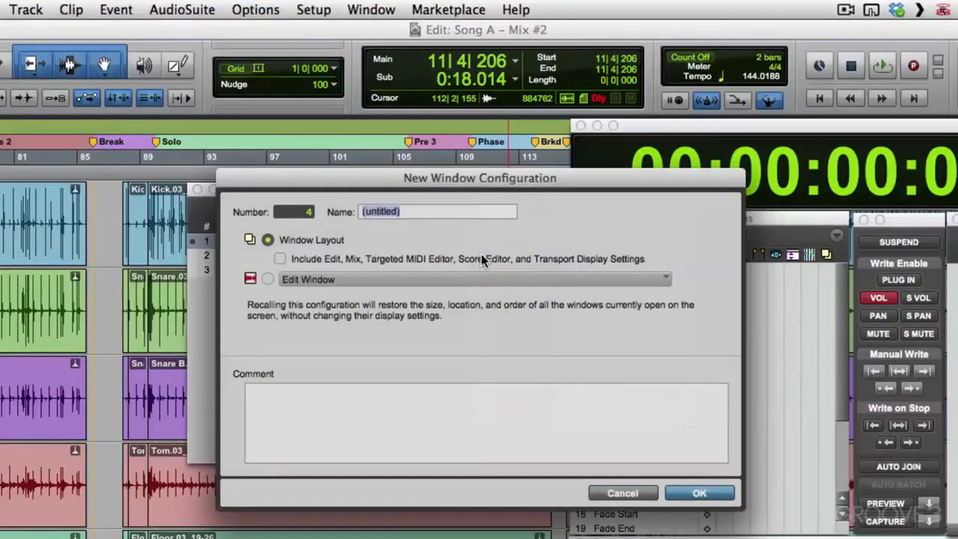
pyautogui.write('Misc')
pyautogui.press('Return')
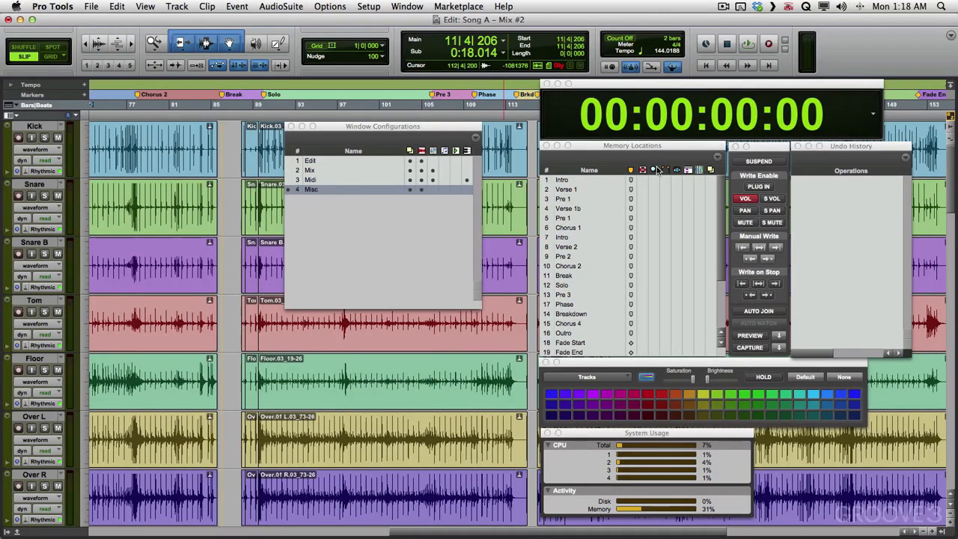
# Recall the Edit, Mix, Midi and Misc window configurations one after another, finishing on Misc
pyautogui.click(326, 160)
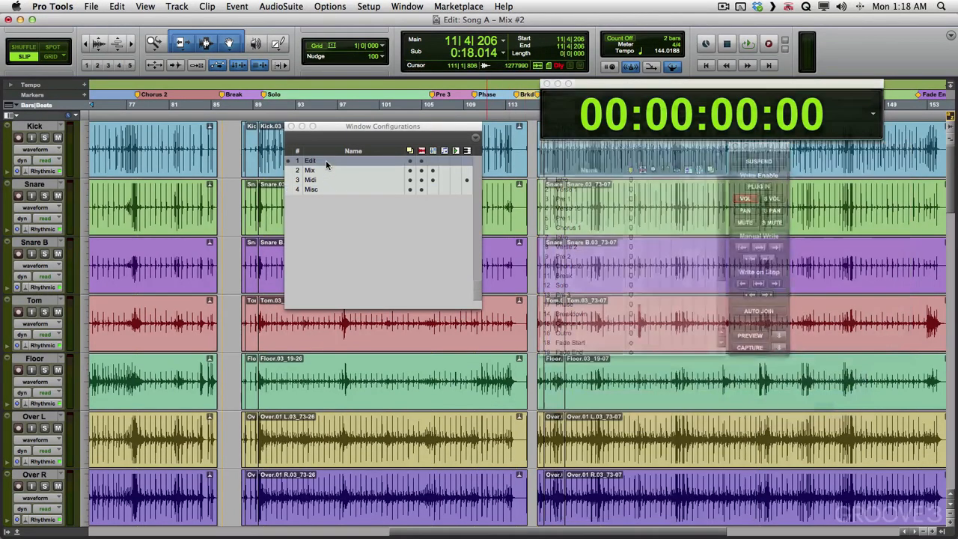
pyautogui.click(321, 169)
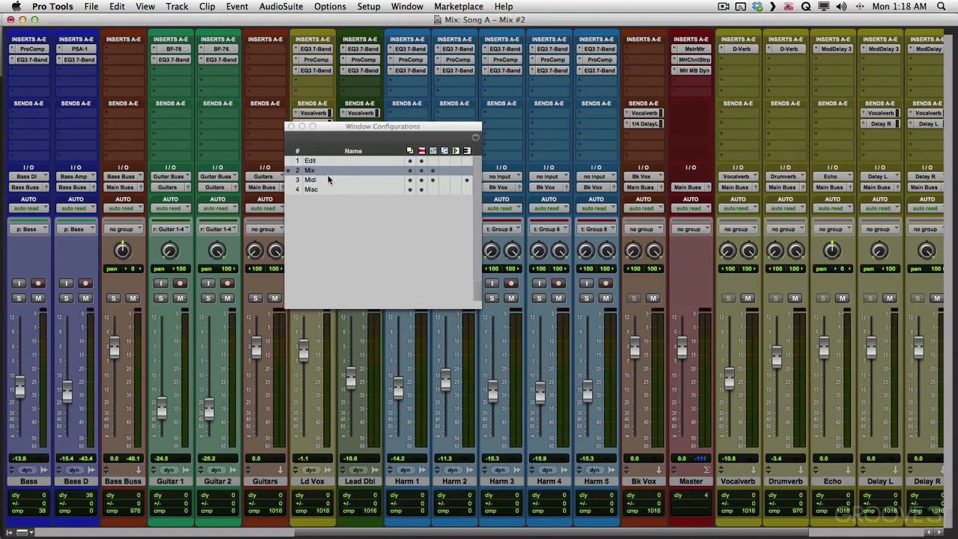
pyautogui.click(327, 179)
pyautogui.click(325, 189)
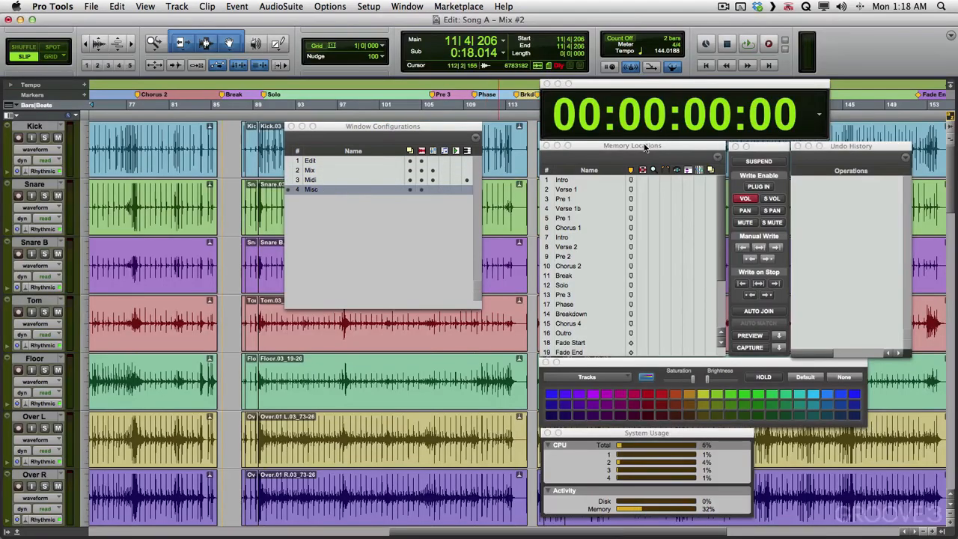
# Update the Misc configuration with the Memory Locations window moved over the track names, and check it by recalling Edit and Misc
pyautogui.moveTo(644, 146); pyautogui.dragTo(148, 212)
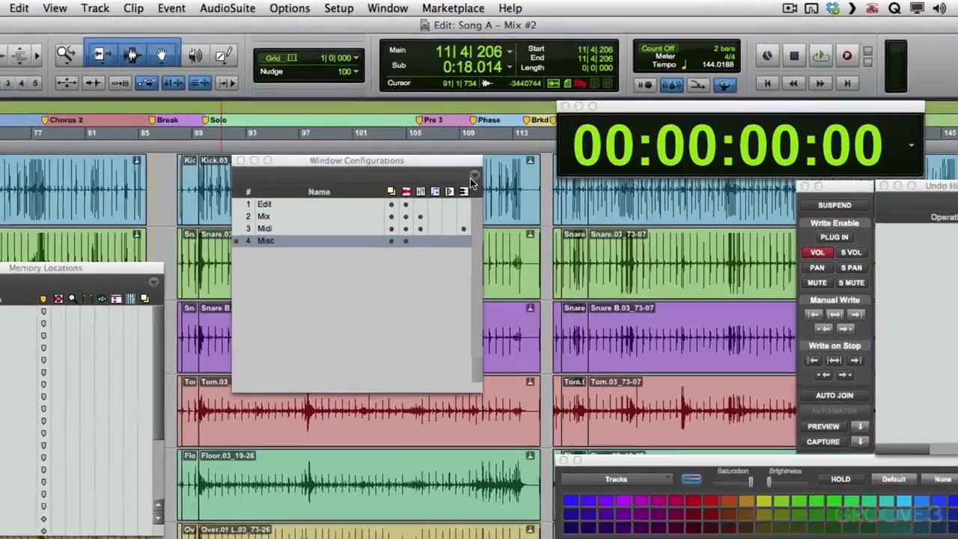
pyautogui.click(473, 141)
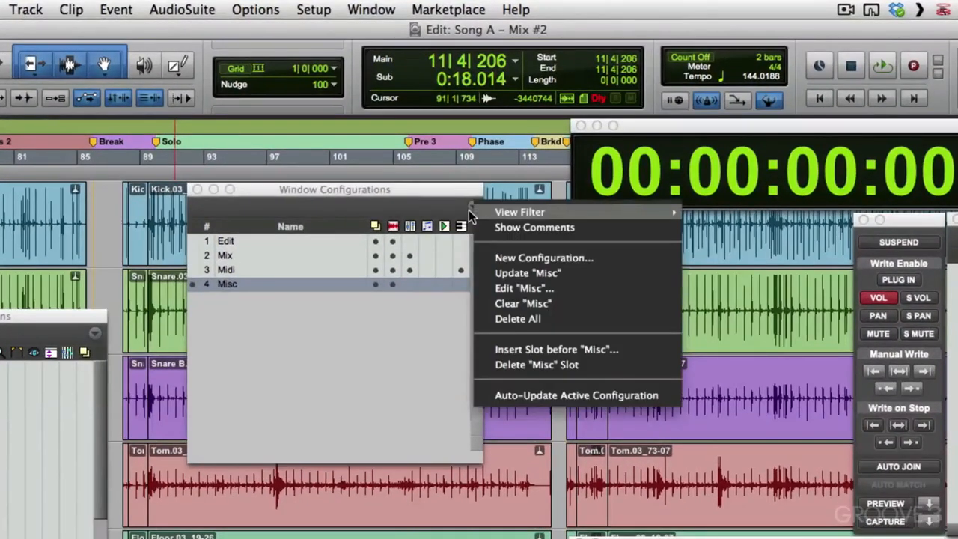
pyautogui.click(478, 269)
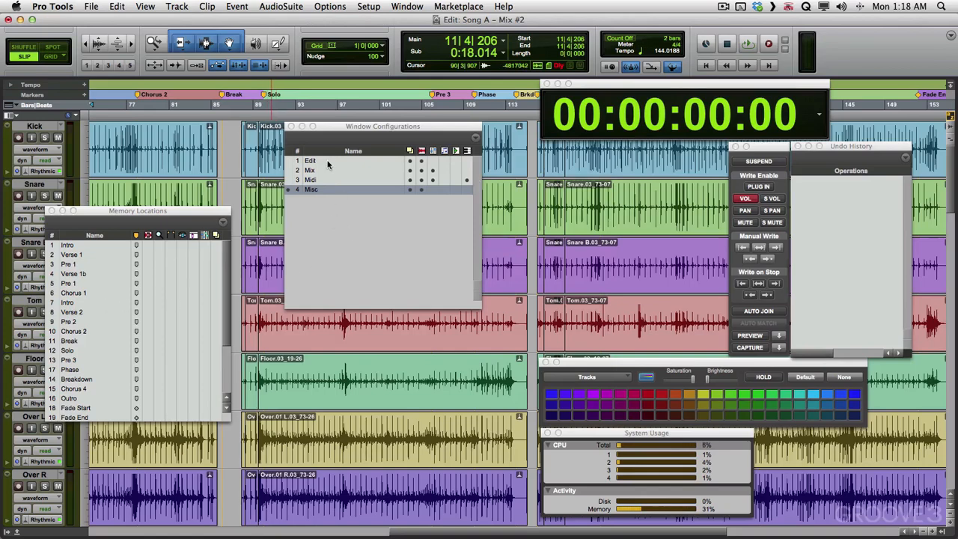
pyautogui.click(325, 160)
pyautogui.click(329, 189)
# Place the Memory Locations window directly below the Big Counter and update the Misc configuration with this arrangement
pyautogui.moveTo(108, 214); pyautogui.dragTo(602, 148)
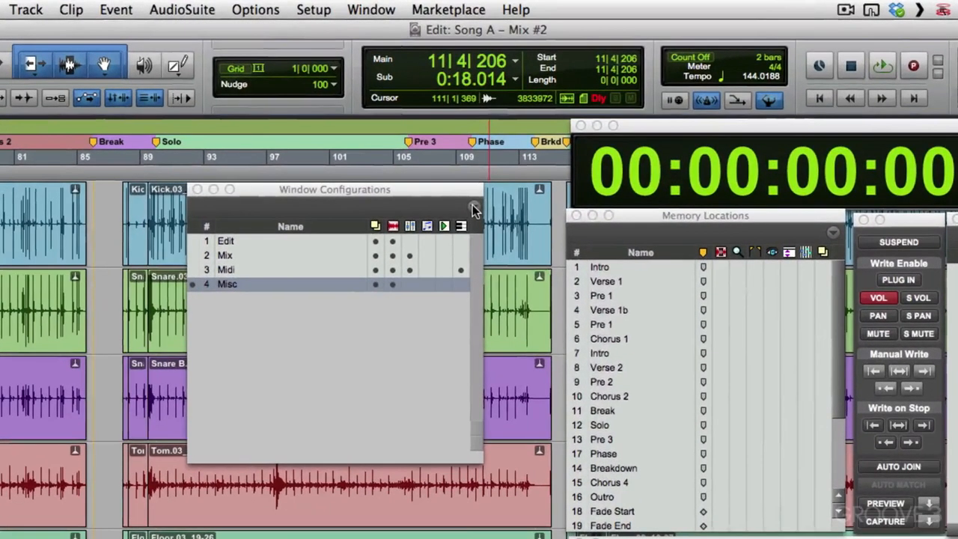
pyautogui.click(473, 207)
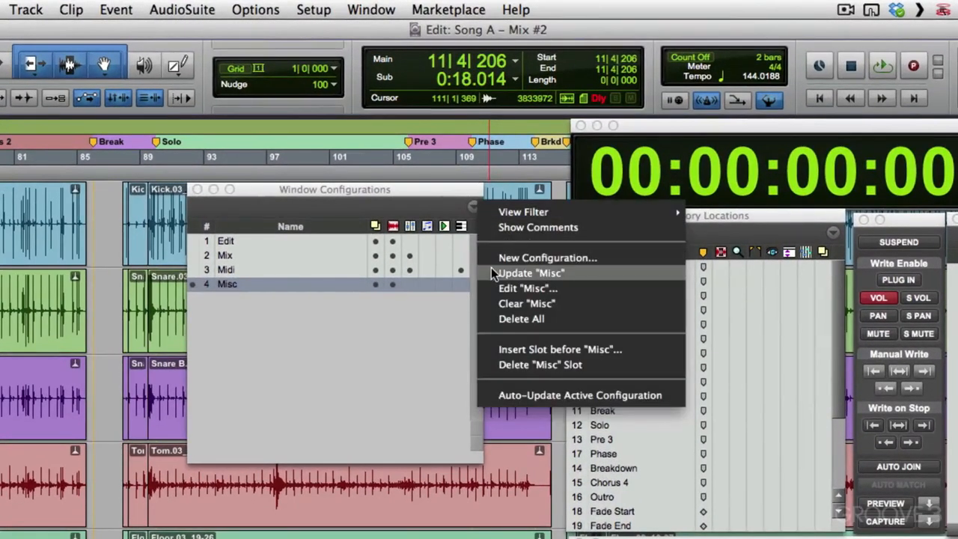
pyautogui.click(524, 273)
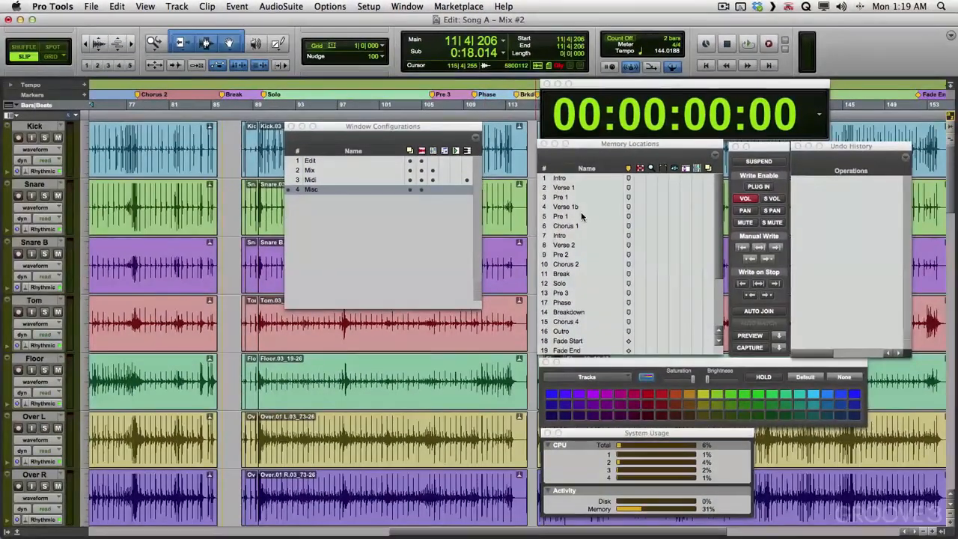
# Switch between the Edit and Misc configurations twice to check the updated Misc layout, finishing on Misc
pyautogui.click(338, 161)
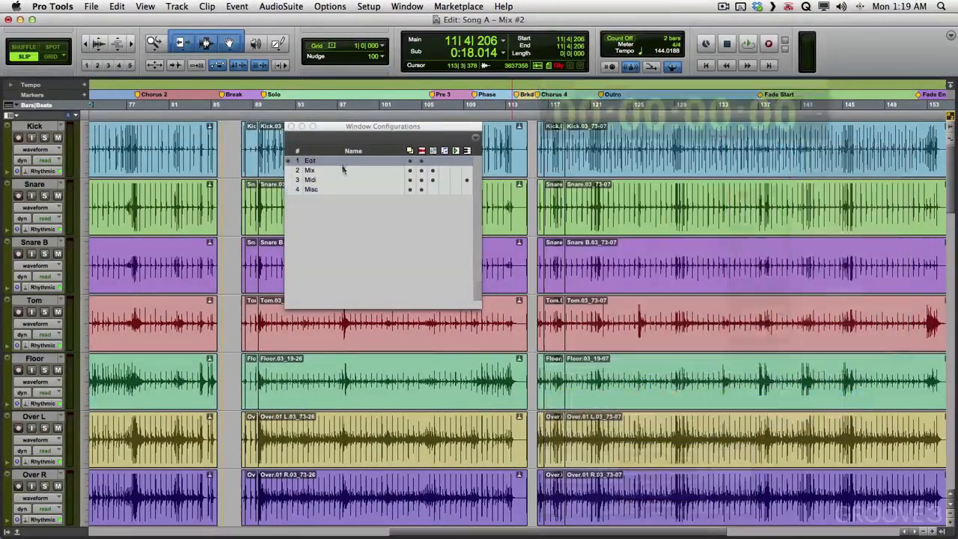
pyautogui.click(333, 188)
pyautogui.click(326, 161)
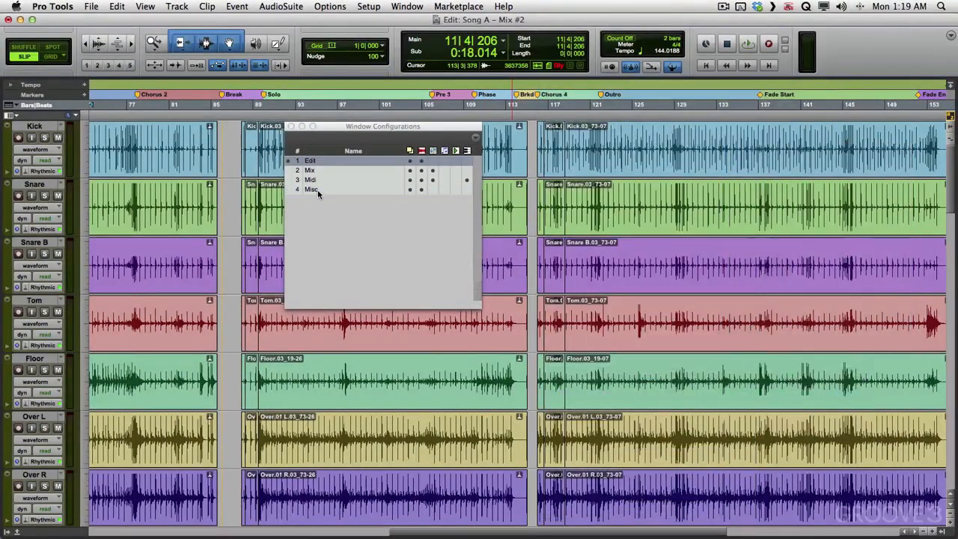
pyautogui.click(317, 189)
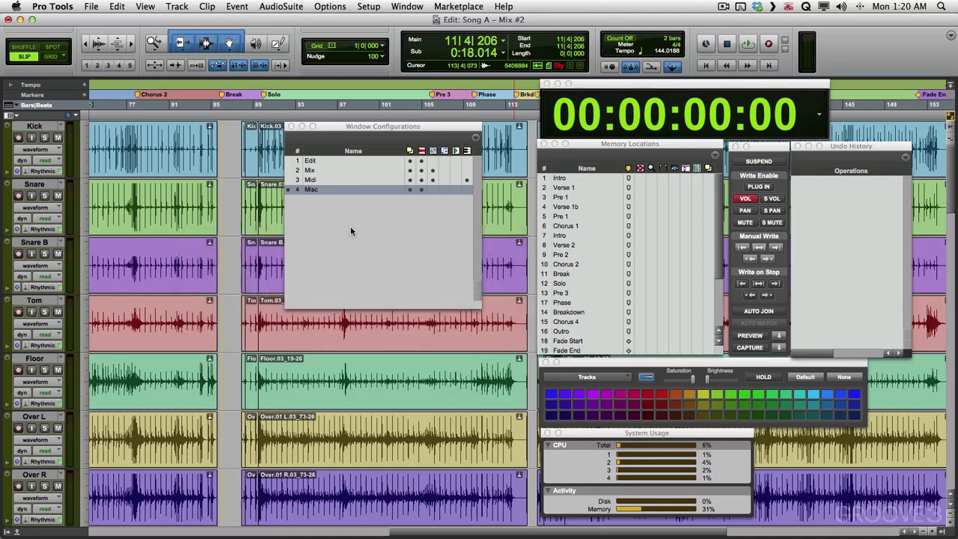
# Recall configurations 1 (Edit), 2 (Mix), 3 (Midi) and 4 (Misc) in turn by their slot numbers
pyautogui.press('.')
pyautogui.press('1')
pyautogui.press('KP_Multiply')
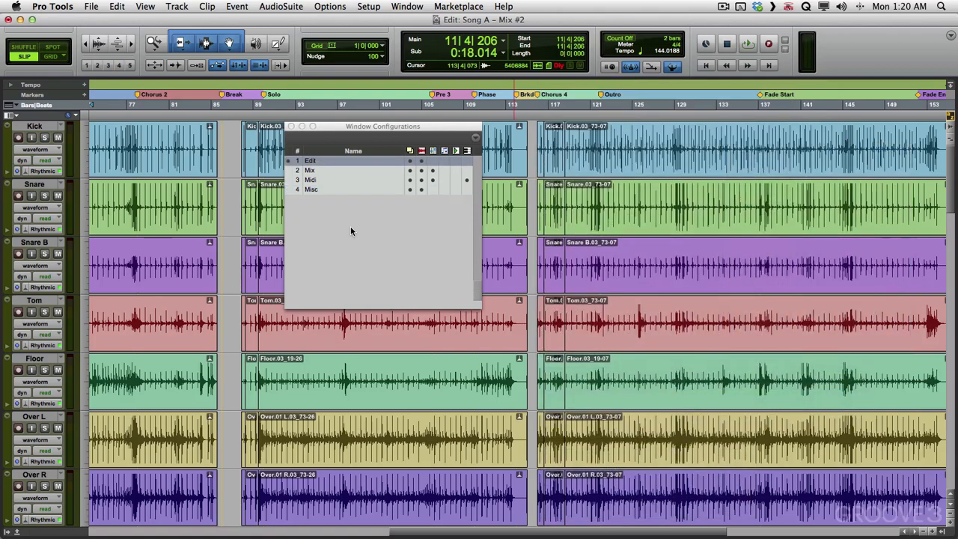
pyautogui.press('.')
pyautogui.press('2')
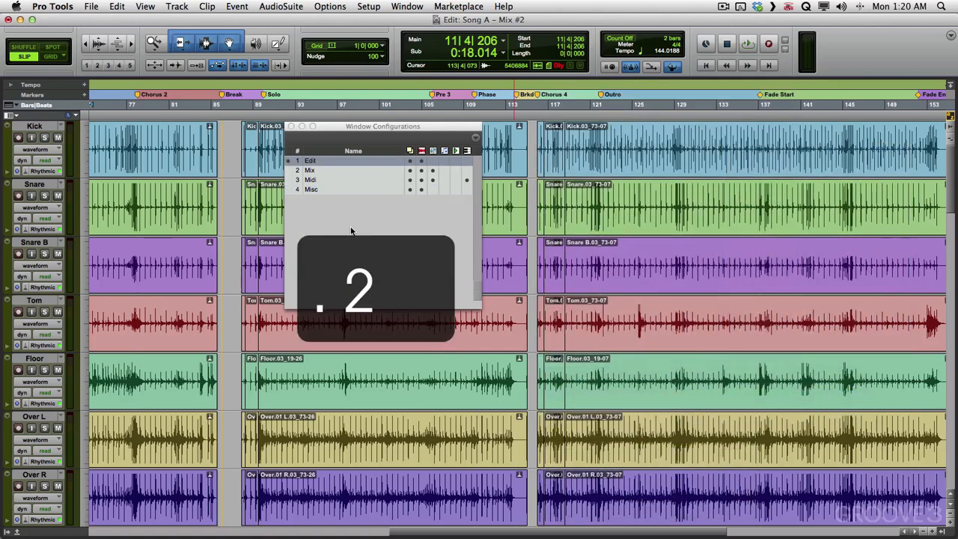
pyautogui.press('KP_Multiply')
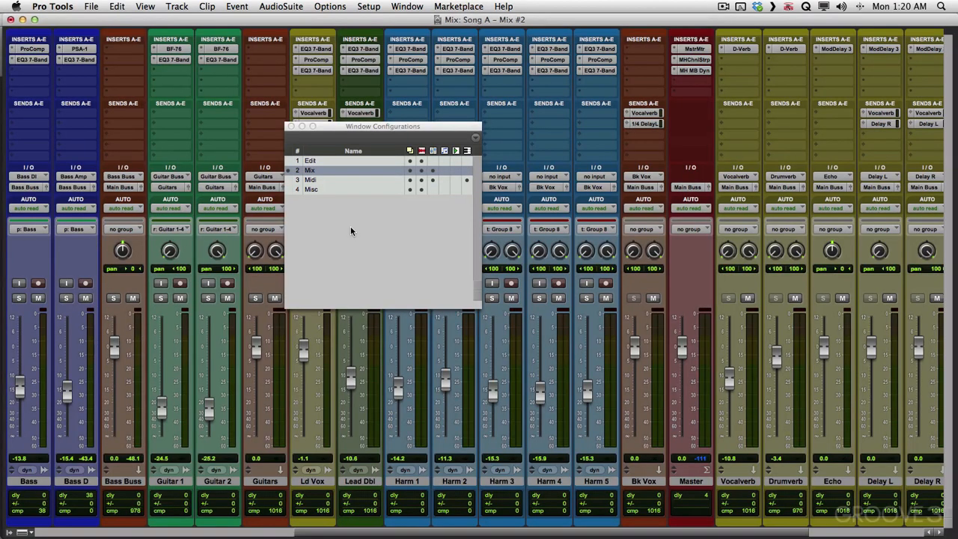
pyautogui.press('.')
pyautogui.press('3')
pyautogui.press('KP_Multiply')
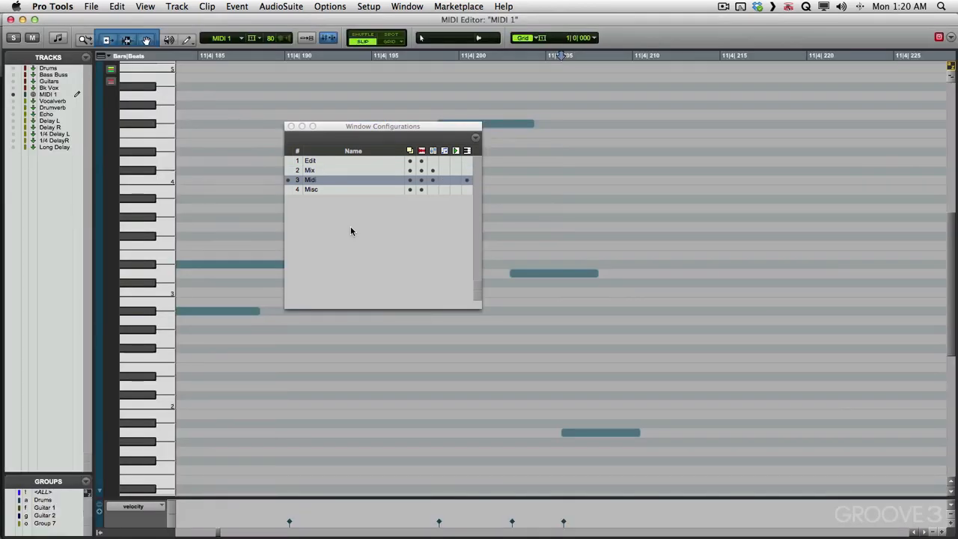
pyautogui.press('.')
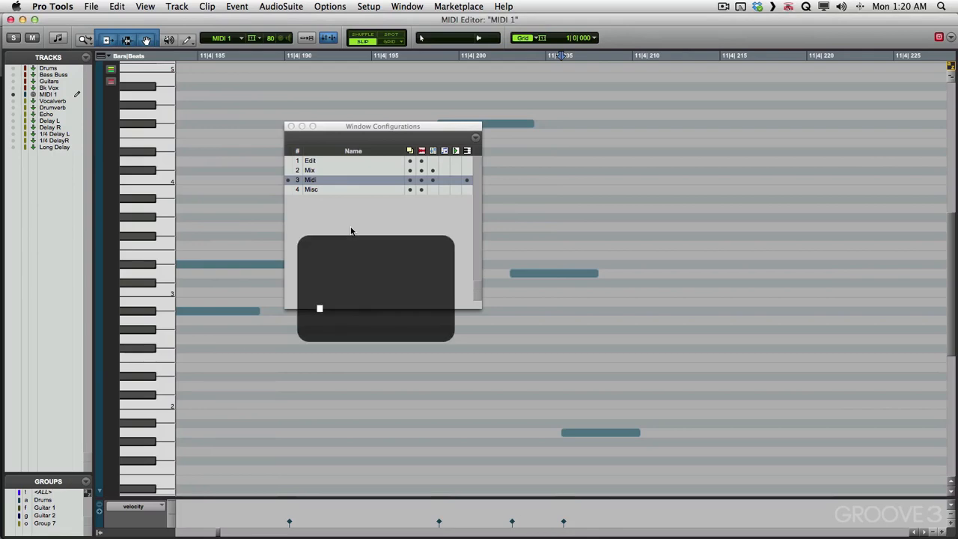
pyautogui.press('4')
pyautogui.press('KP_Multiply')
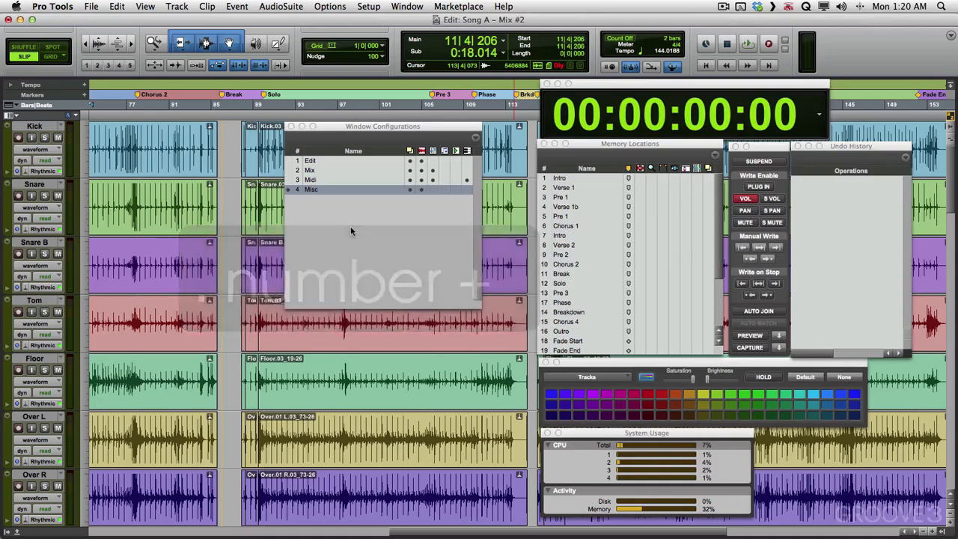
# Move the Memory Locations window over the Tom and Floor tracks and store the arrangement in configuration 4, keeping the name Misc
pyautogui.moveTo(588, 147); pyautogui.dragTo(120, 279)
pyautogui.press('KP_4')
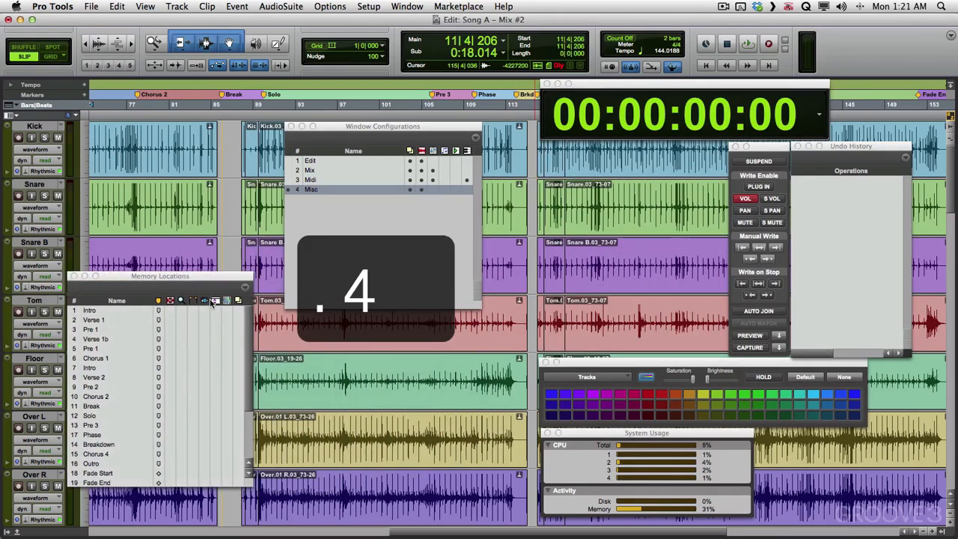
pyautogui.press('KP_Add')
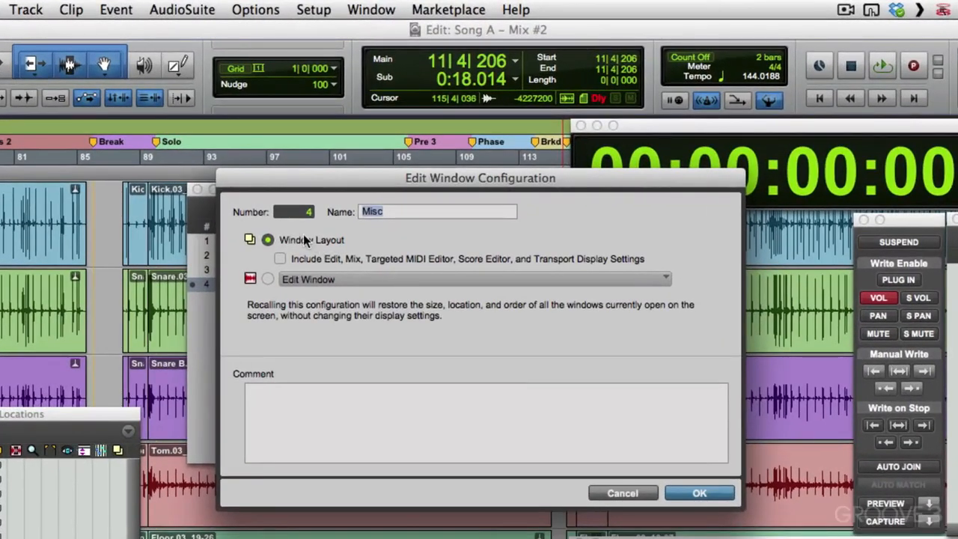
pyautogui.click(698, 493)
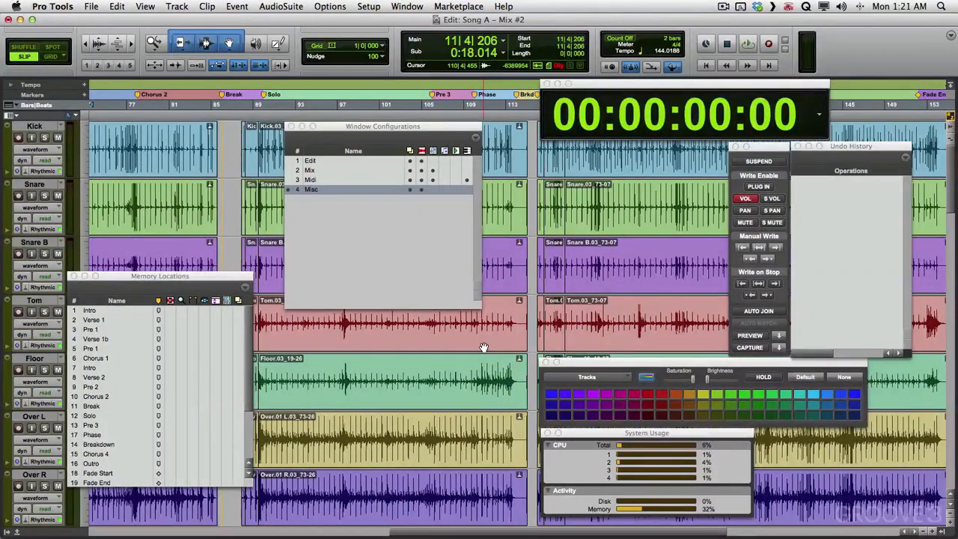
# Recall configuration 1 and then configuration 4 by number to check the stored Memory Locations position
pyautogui.press('KP_Decimal')
pyautogui.press('KP_1')
pyautogui.press('KP_Multiply')
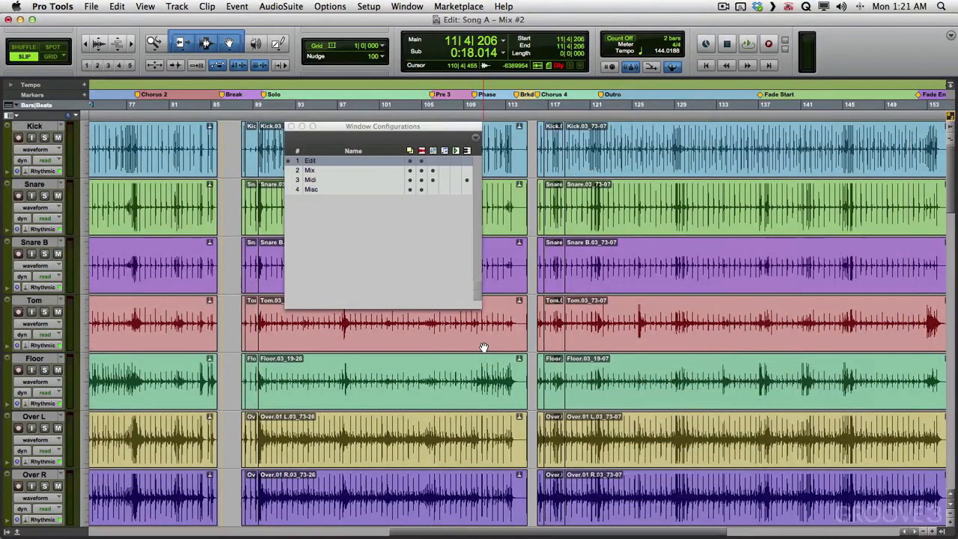
pyautogui.press('KP_Decimal')
pyautogui.press('KP_4')
pyautogui.press('KP_Multiply')
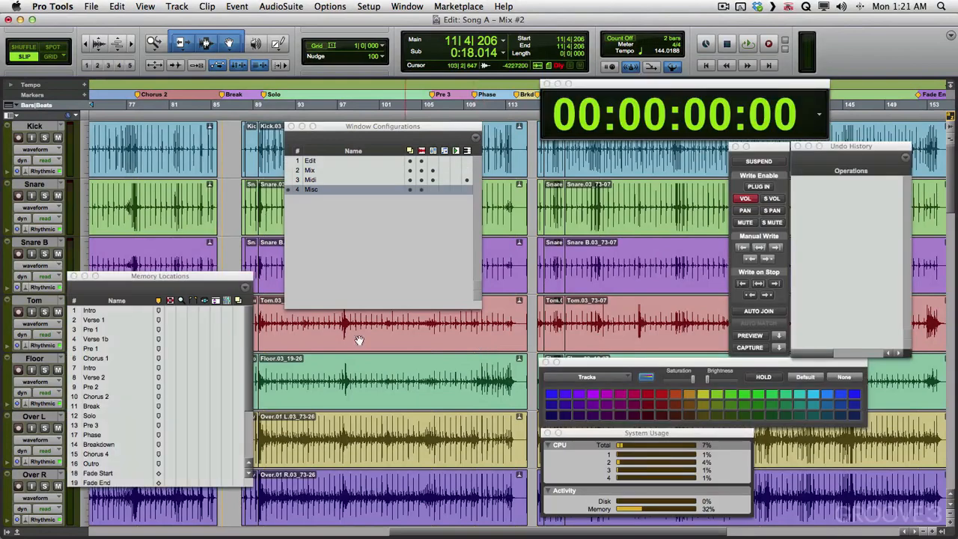
# Move the Memory Locations window beneath the Big Counter and store the arrangement in configuration 4 by its number
pyautogui.moveTo(189, 280); pyautogui.dragTo(659, 147)
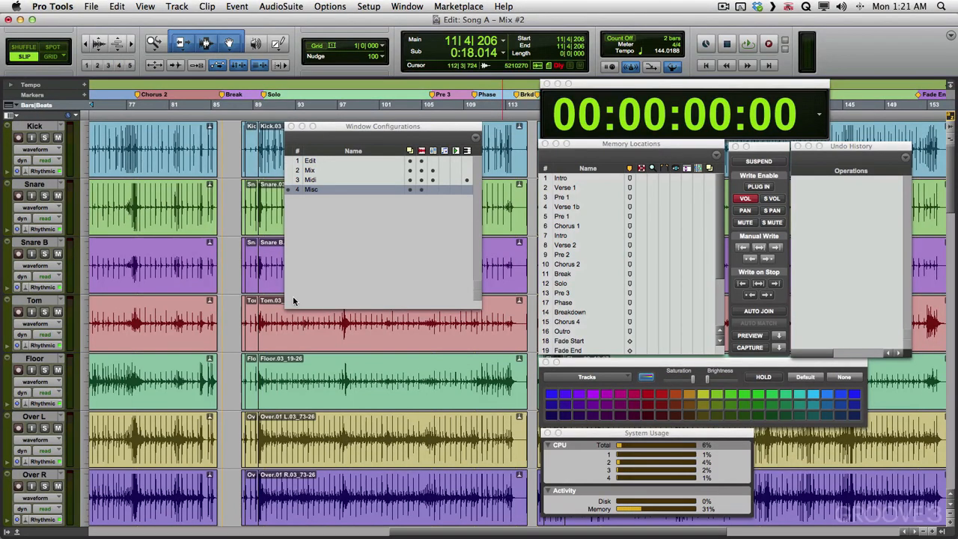
pyautogui.press('KP_Decimal')
pyautogui.press('KP_4')
pyautogui.press('KP_Add')
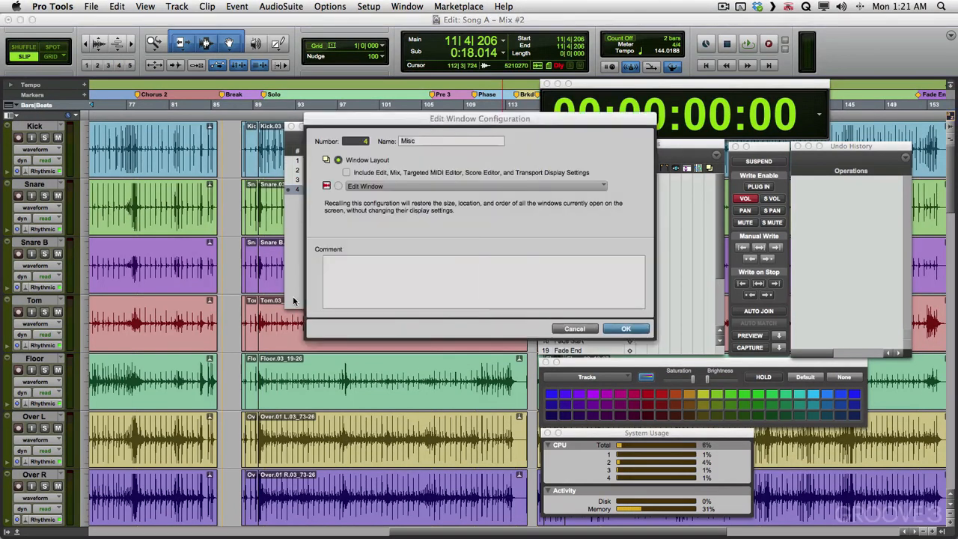
pyautogui.press('Return')
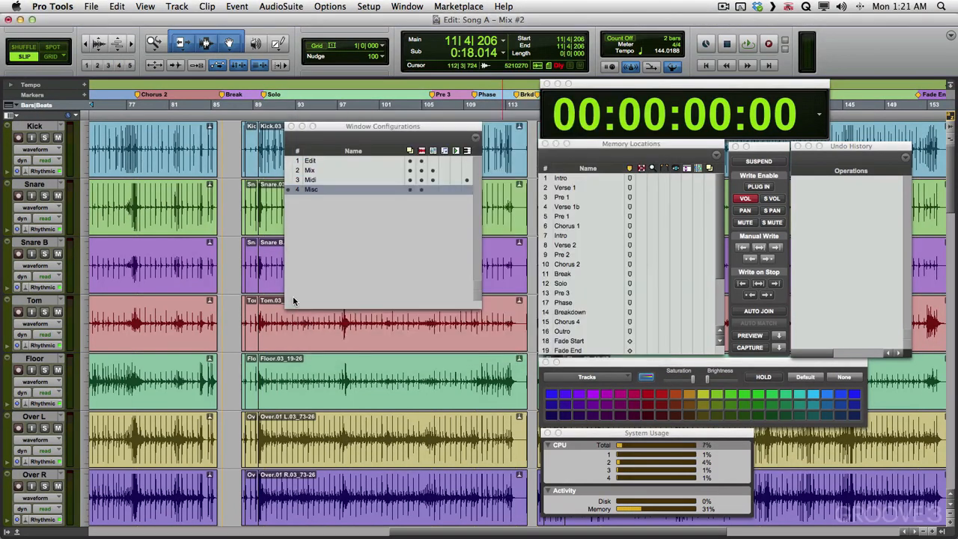
# Verify the restored Misc layout by recalling configuration 1 and then configuration 4 by number
pyautogui.press('KP_Decimal')
pyautogui.press('KP_1')
pyautogui.press('KP_Multiply')
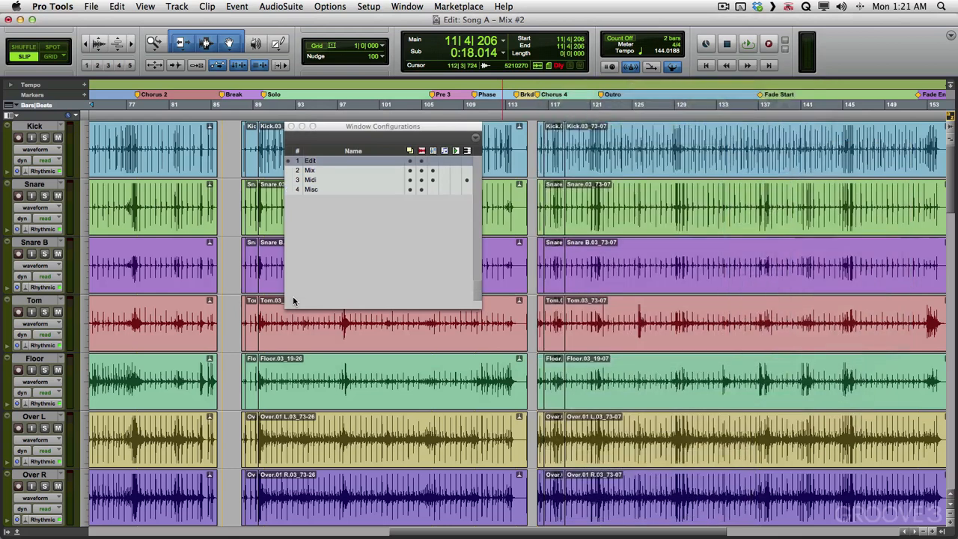
pyautogui.press('KP_Decimal')
pyautogui.press('KP_4')
pyautogui.press('KP_Multiply')
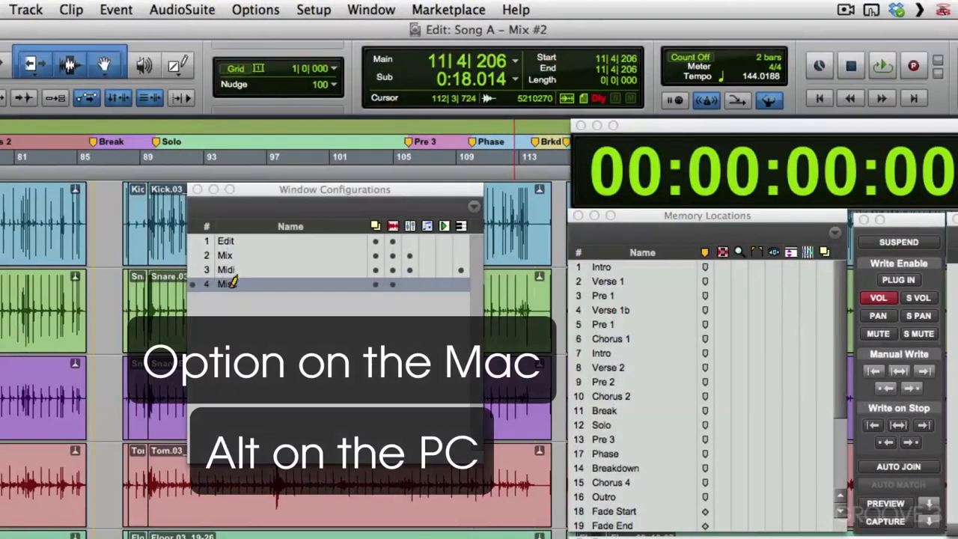
# Delete the Misc, Midi and Mix configurations from the list and recall the remaining Edit configuration
pyautogui.keyDown('alt'); pyautogui.click(234, 275); pyautogui.keyUp('alt')
pyautogui.keyDown('alt'); pyautogui.click(231, 263); pyautogui.keyUp('alt')
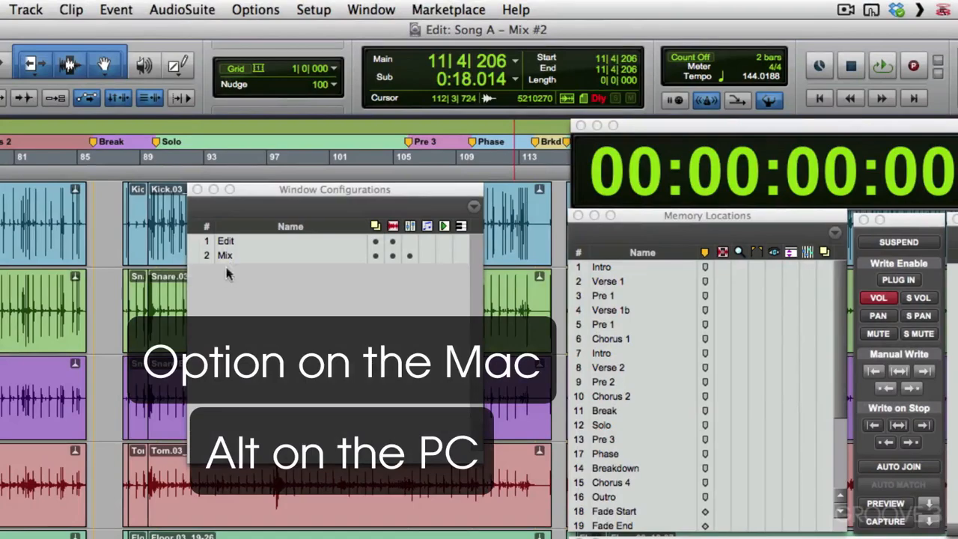
pyautogui.keyDown('alt'); pyautogui.click(227, 255); pyautogui.keyUp('alt')
pyautogui.click(232, 242)
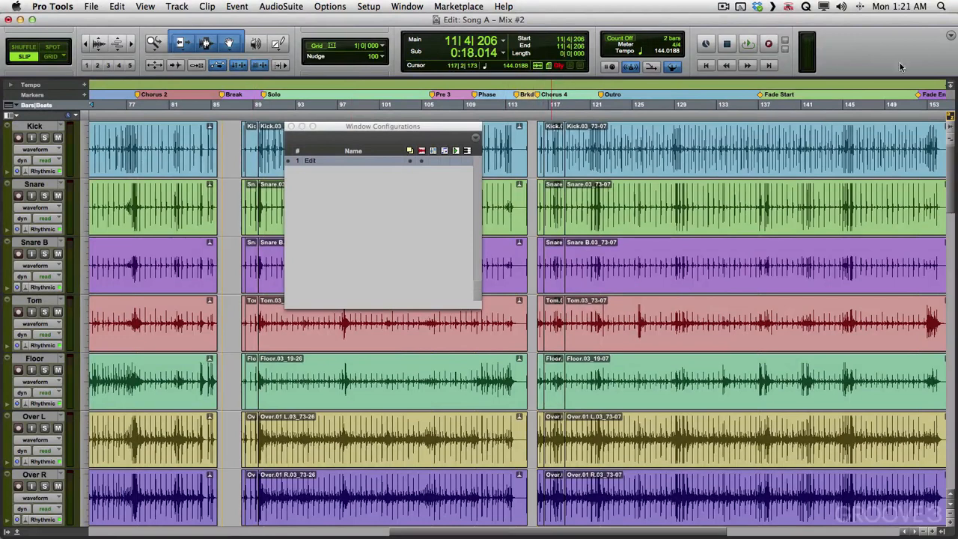
# Reduce the Edit window toolbar to the Minimal set without Output Meters, and reorder it as counters, Grid/Nudge values, then edit tools
pyautogui.click(950, 36)
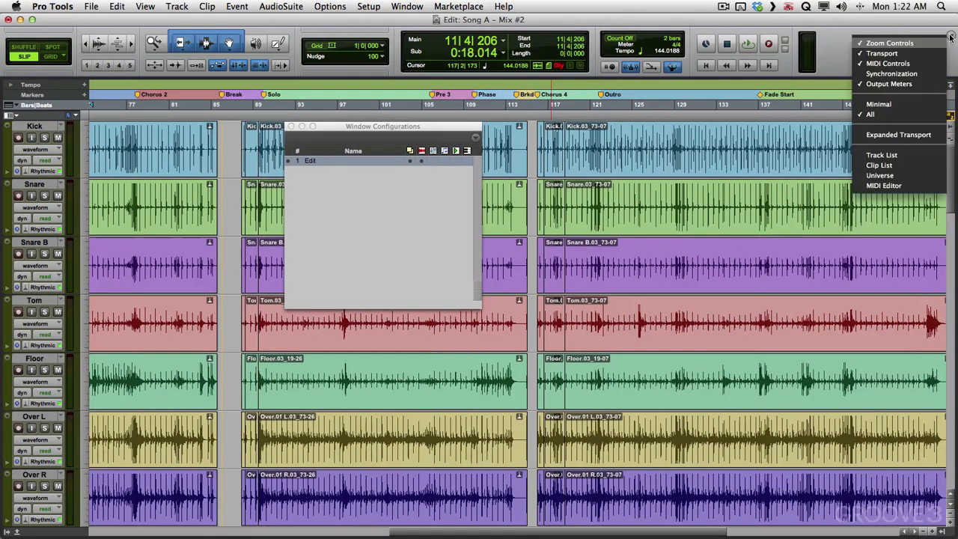
pyautogui.click(927, 104)
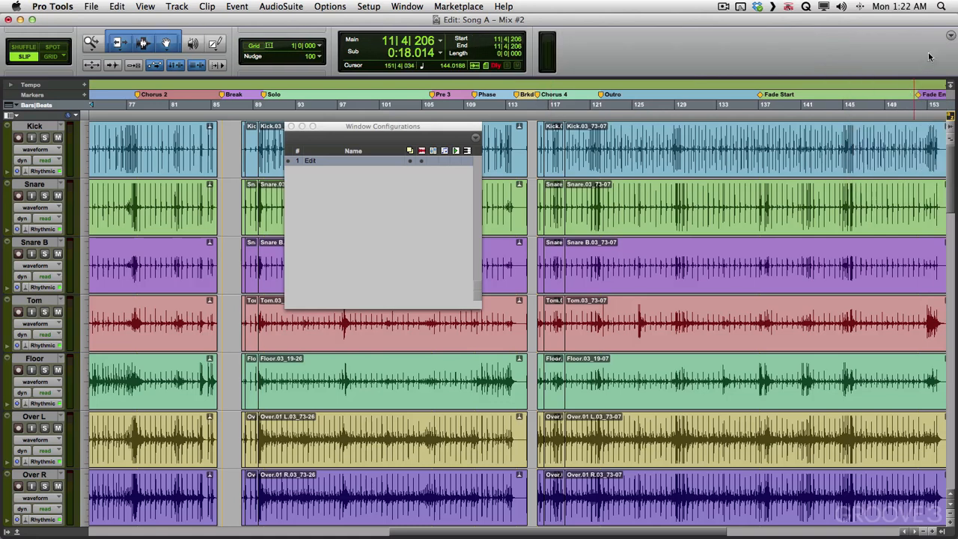
pyautogui.click(950, 36)
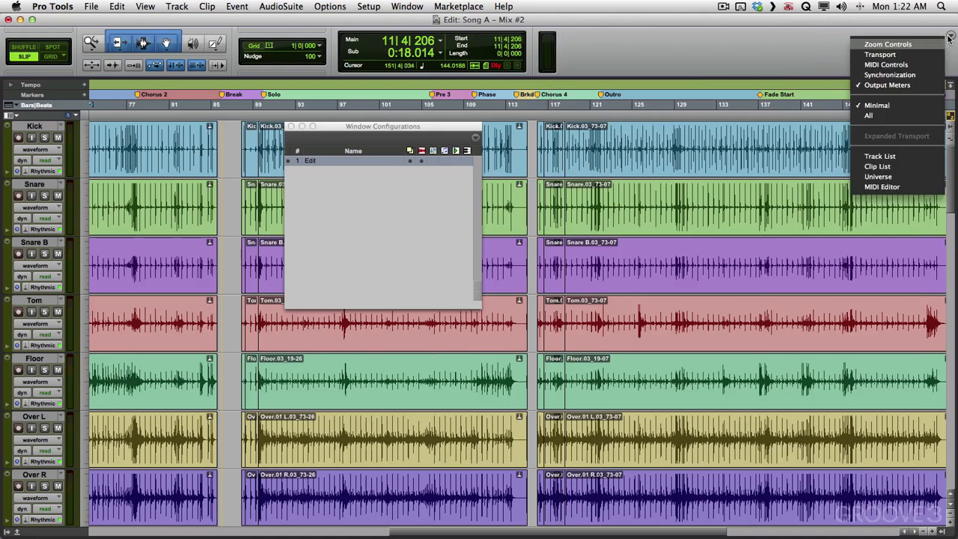
pyautogui.click(905, 84)
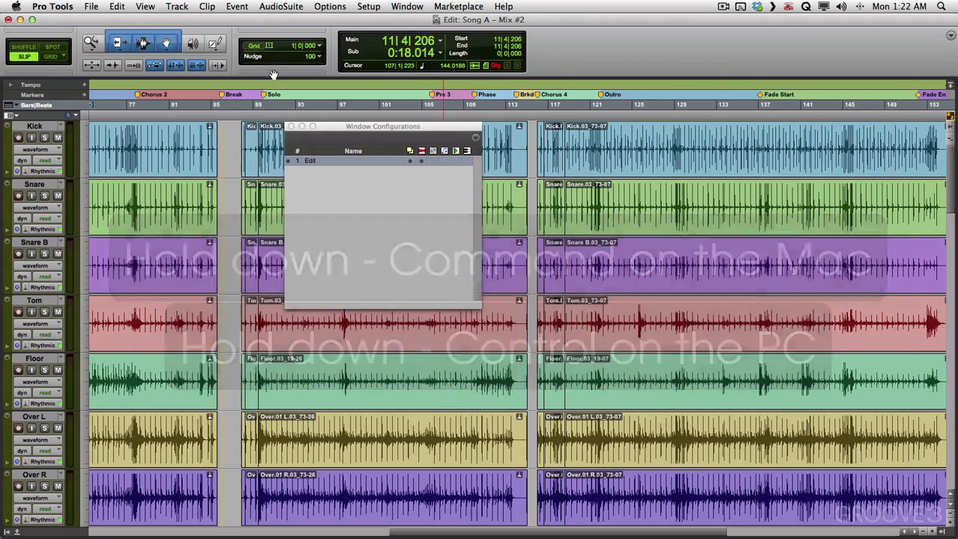
pyautogui.moveTo(274, 76); pyautogui.dragTo(572, 79)
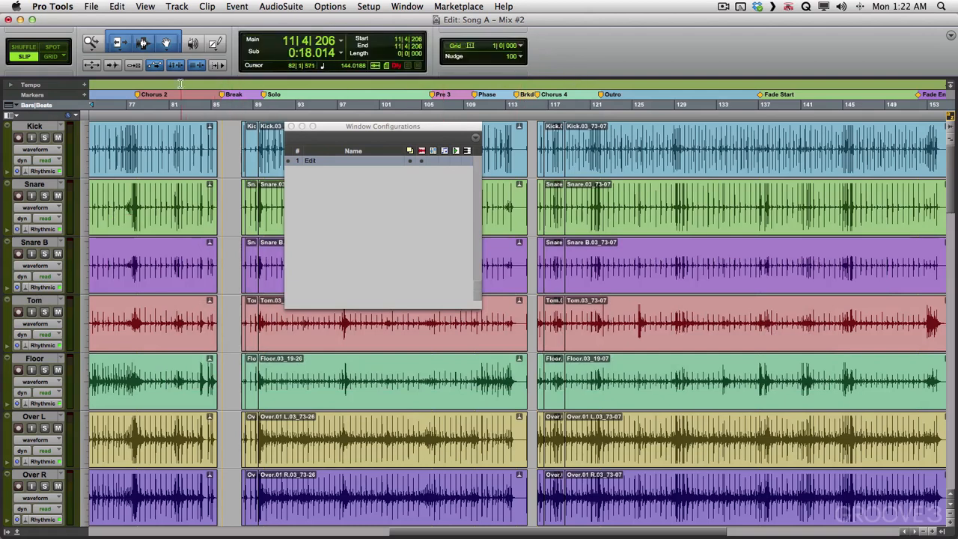
pyautogui.moveTo(212, 68); pyautogui.dragTo(527, 75)
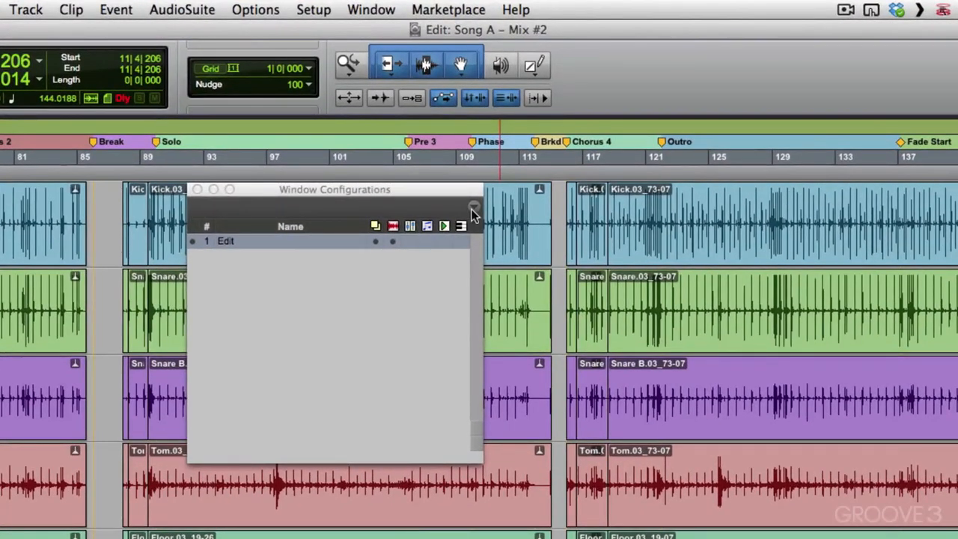
# Store the current layout as window configuration 2, named Minimal, with the window display settings included
pyautogui.click(473, 209)
pyautogui.click(490, 254)
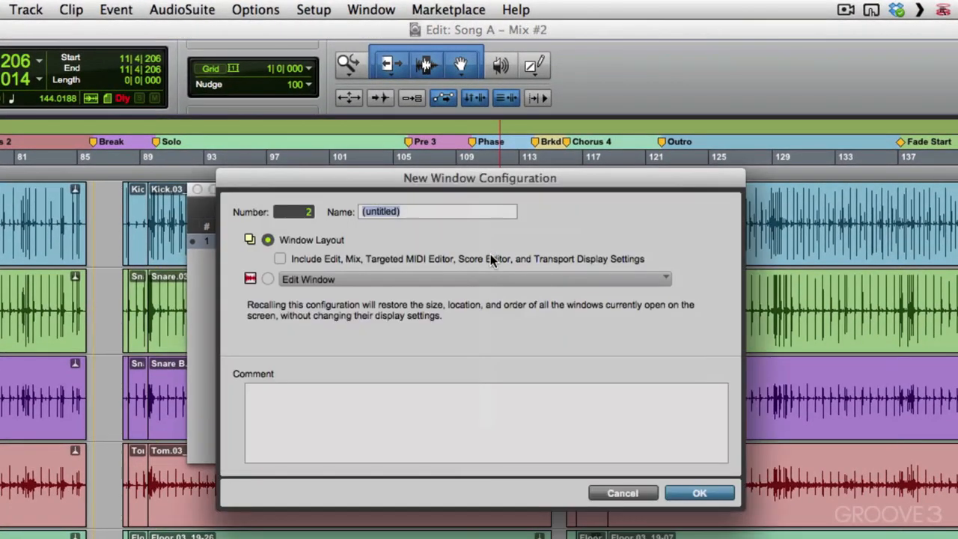
pyautogui.write('Minimal')
pyautogui.click(279, 262)
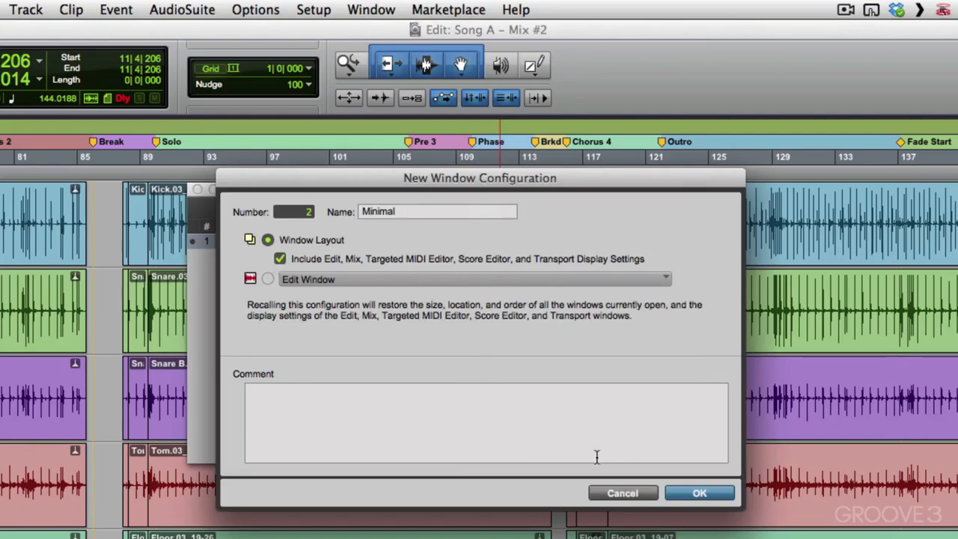
pyautogui.click(681, 492)
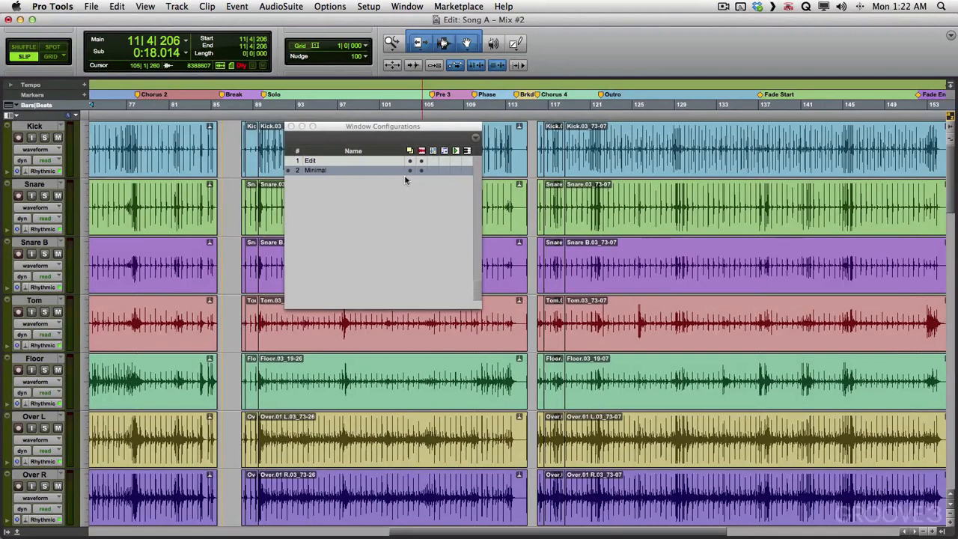
# Show all Edit window toolbar controls and overwrite configuration 1, Edit, with the window display settings included
pyautogui.click(951, 37)
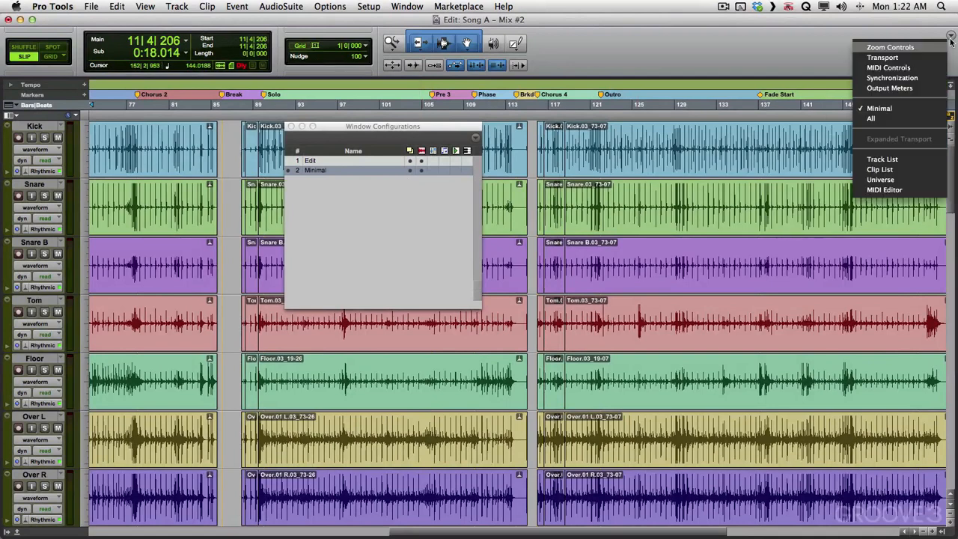
pyautogui.click(898, 116)
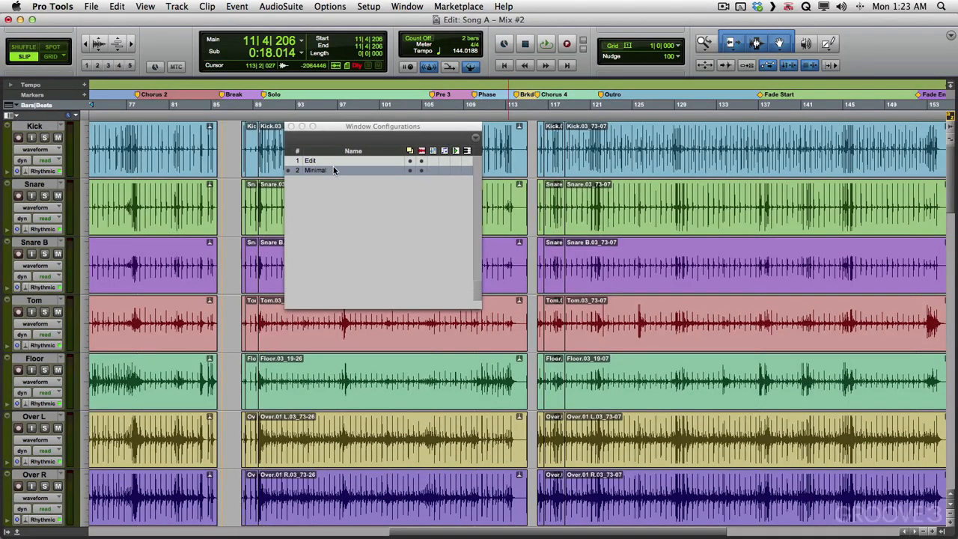
pyautogui.press('KP_Decimal')
pyautogui.press('KP_1')
pyautogui.press('KP_Add')
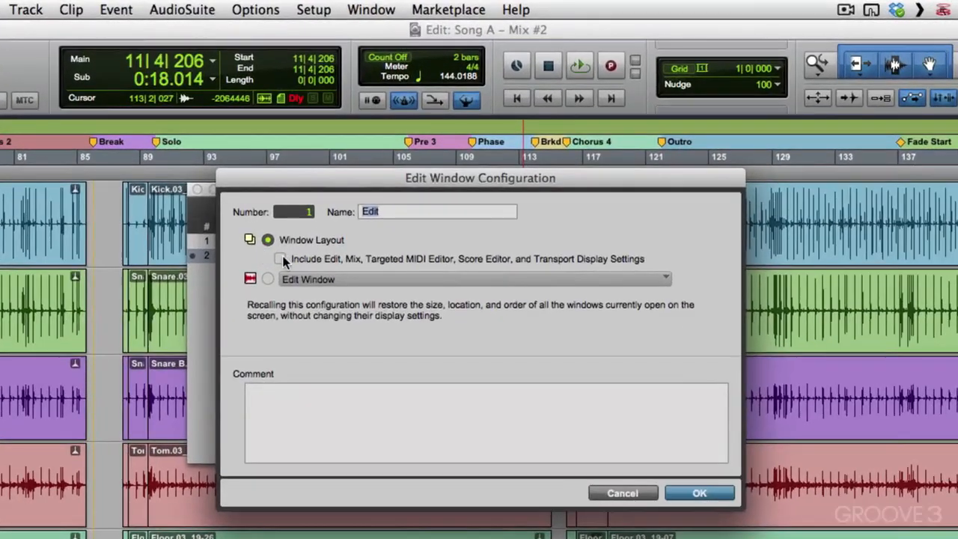
pyautogui.click(281, 259)
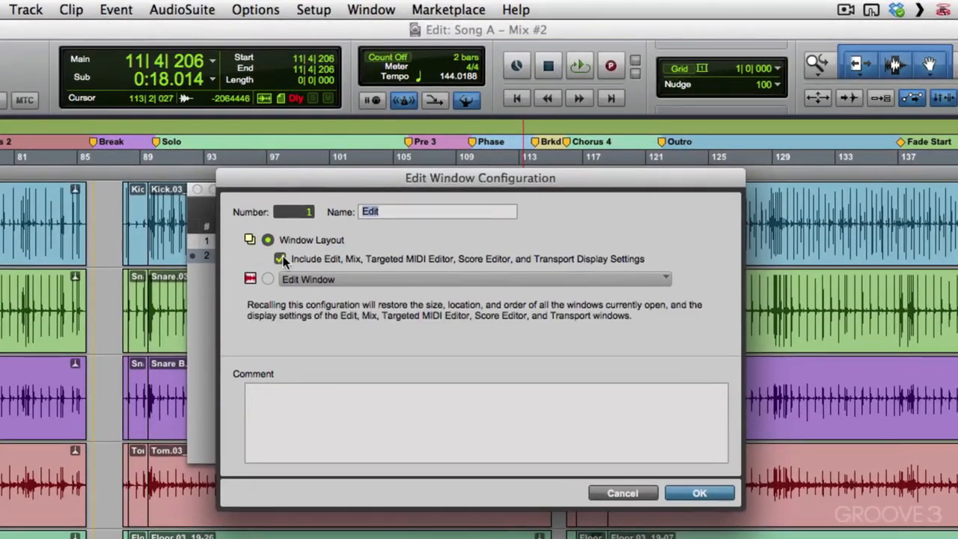
pyautogui.click(699, 494)
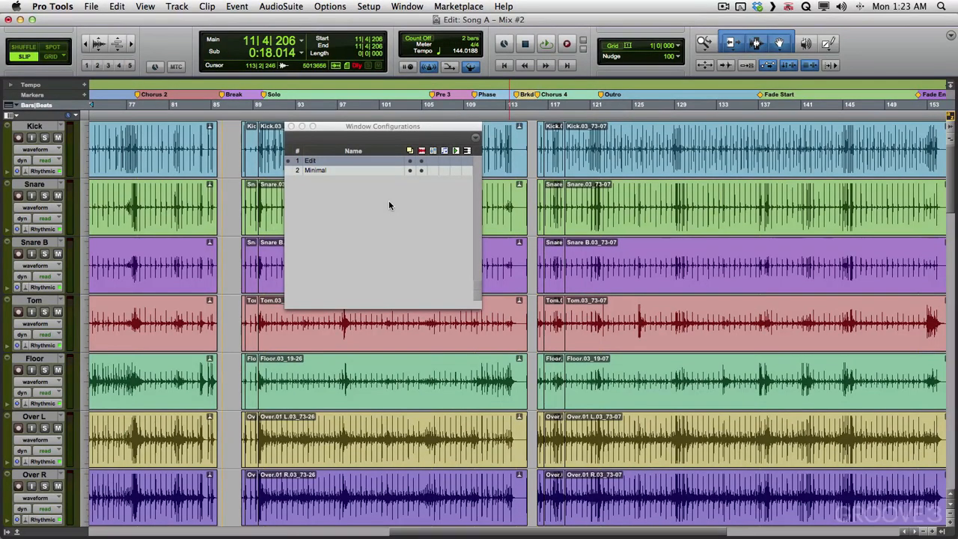
# Check the stored toolbar layouts by recalling configuration 2 and then configuration 1 by number
pyautogui.press('KP_Decimal')
pyautogui.press('KP_2')
pyautogui.press('KP_Multiply')
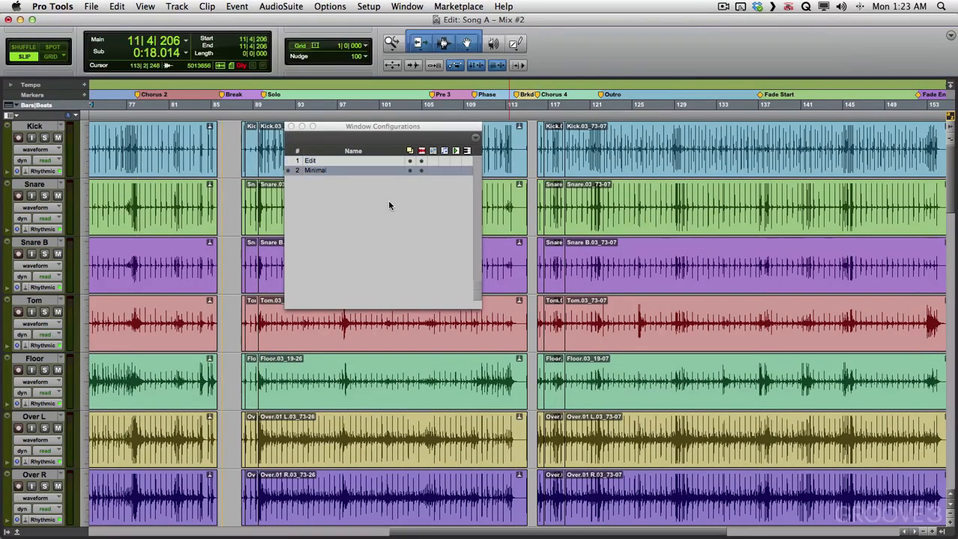
pyautogui.press('KP_Decimal')
pyautogui.press('KP_1')
pyautogui.press('KP_Multiply')
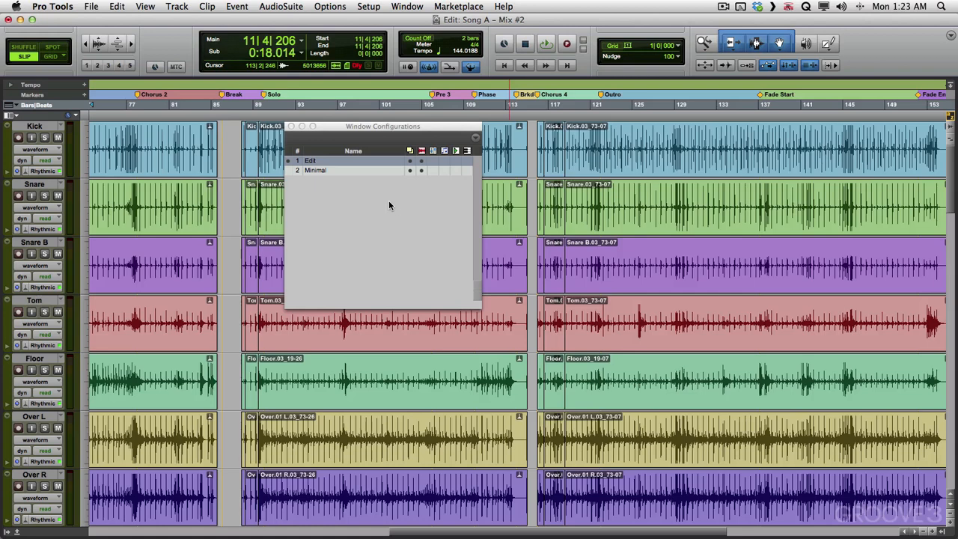
# Switch to the Mix window and store it as configuration 3, named Mix, with display settings included
pyautogui.press('super+equal')
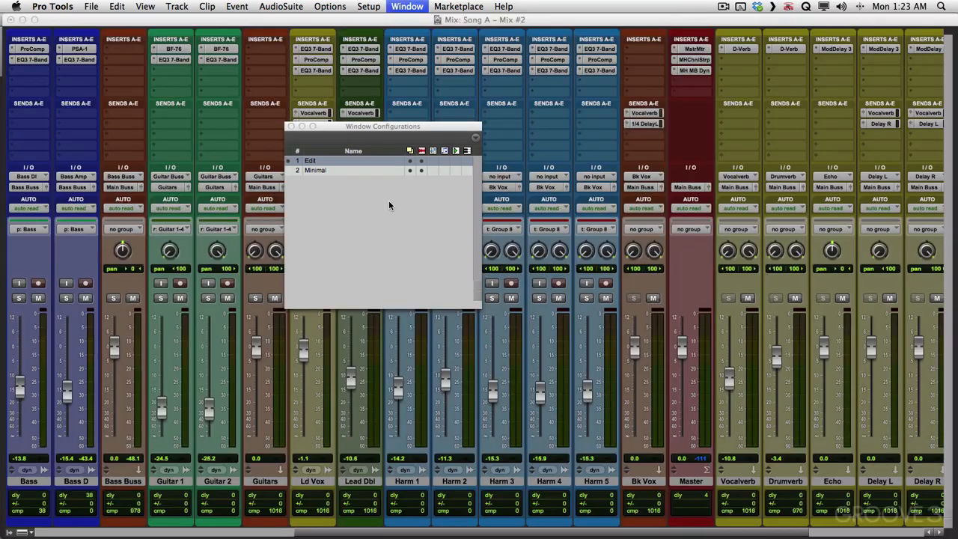
pyautogui.click(475, 138)
pyautogui.click(486, 172)
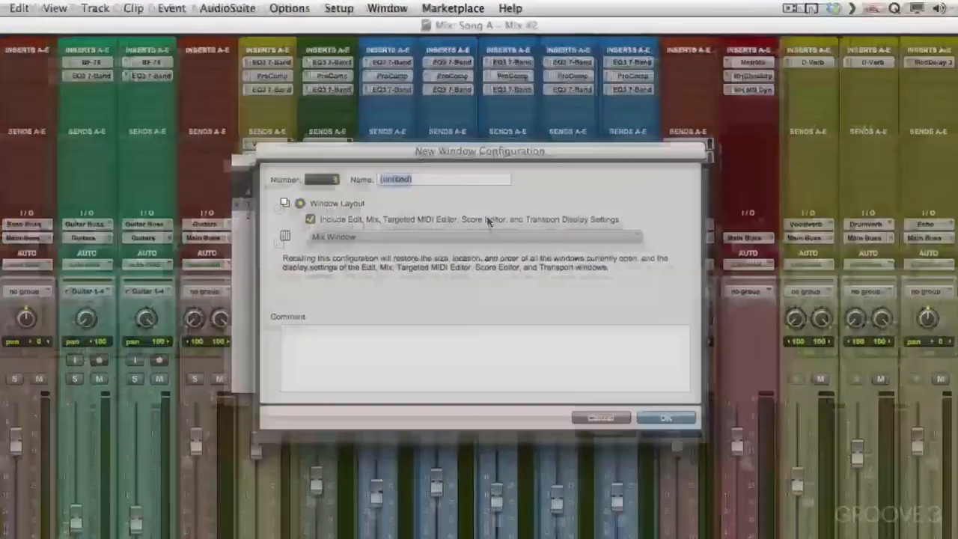
pyautogui.write('Mix')
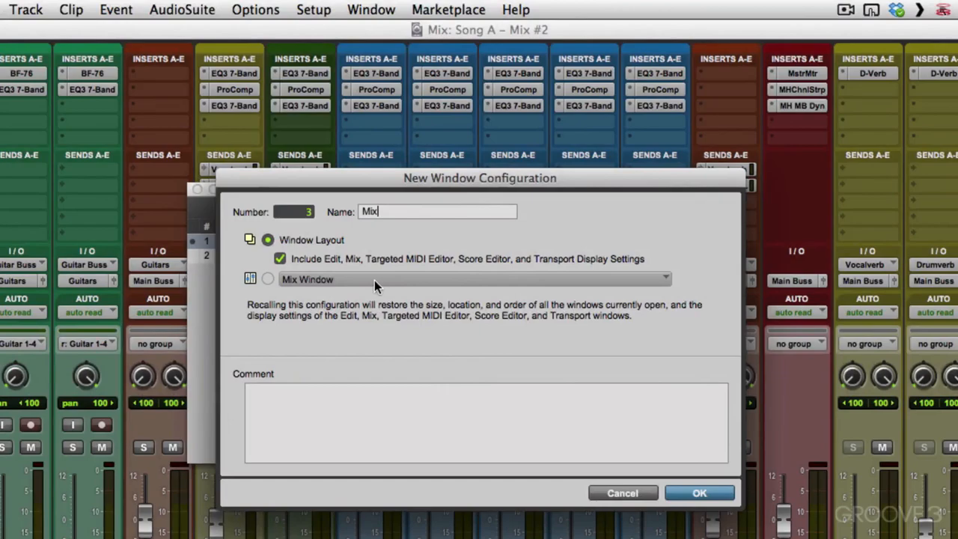
pyautogui.click(680, 494)
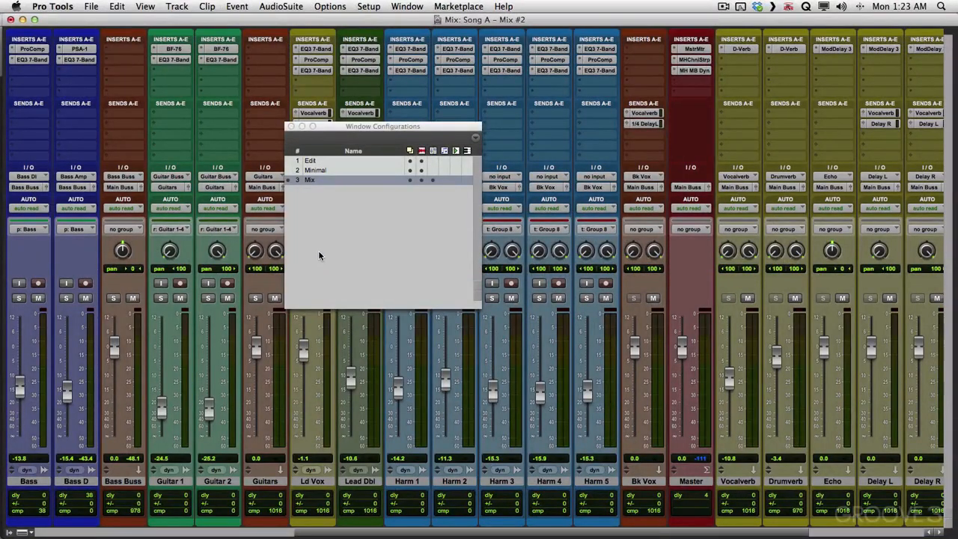
# Hide Sends A-E and Delay Compensation in the Mix window and show Inserts F-J alongside Inserts A-E
pyautogui.keyDown('alt'); pyautogui.click(40, 104); pyautogui.keyUp('alt')
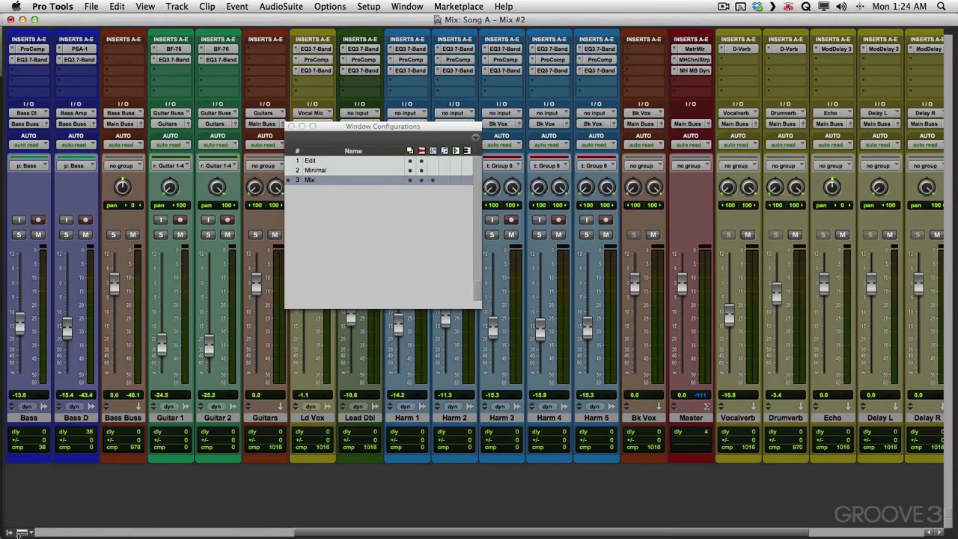
pyautogui.click(21, 532)
pyautogui.click(41, 471)
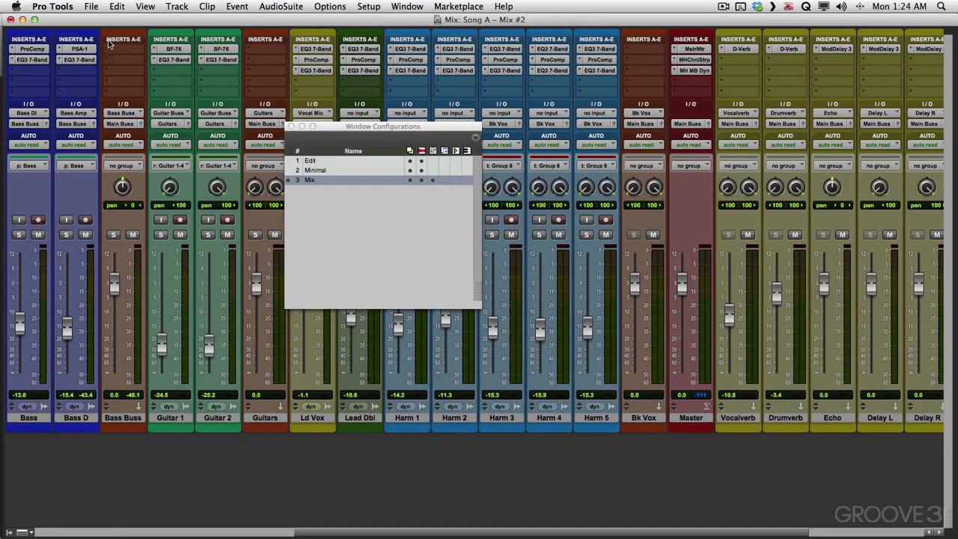
pyautogui.click(22, 533)
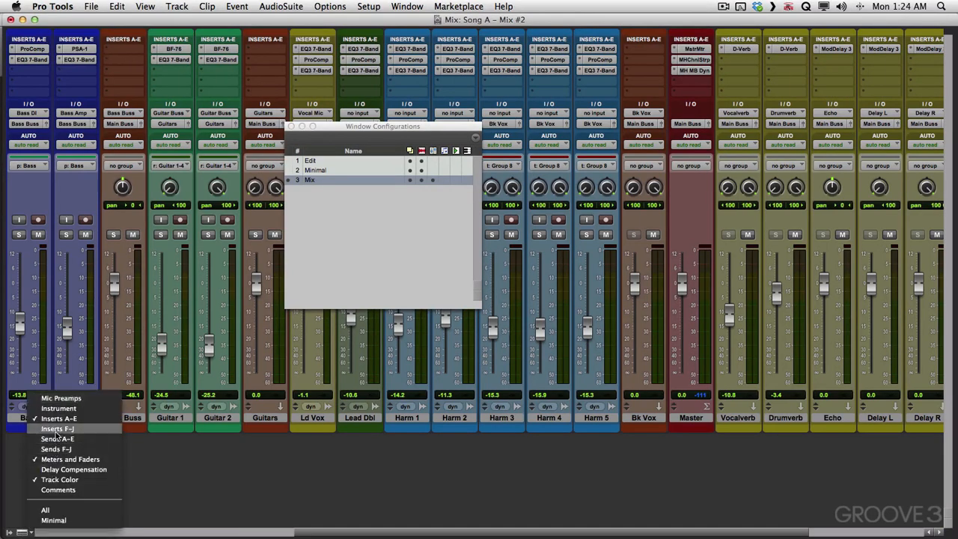
pyautogui.click(66, 386)
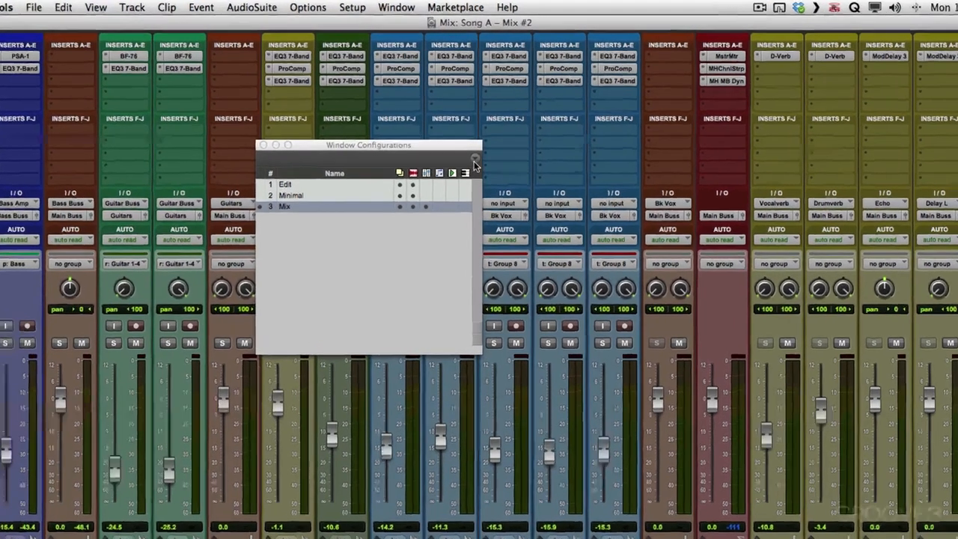
# Store the inserts-only Mix window view as configuration 4, named Inserts, with display settings included
pyautogui.click(475, 138)
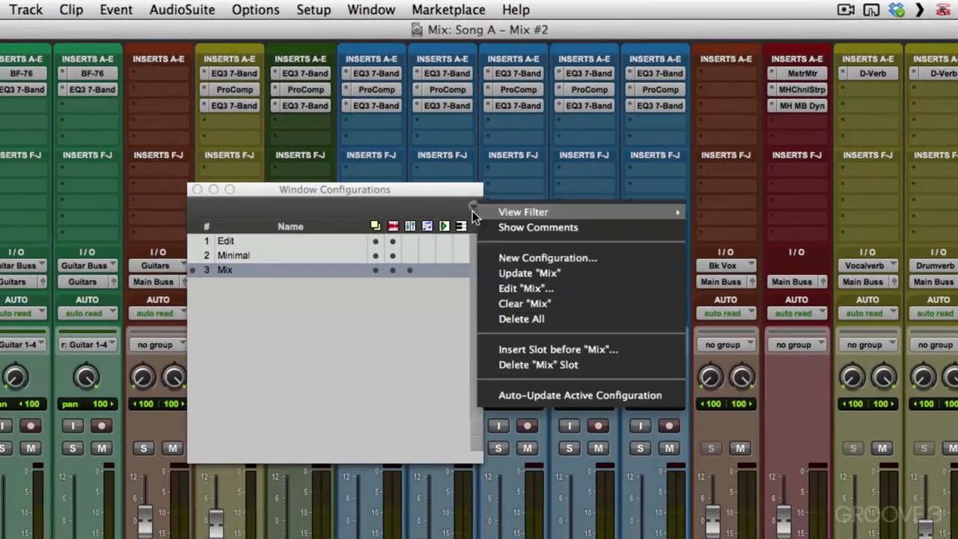
pyautogui.click(490, 254)
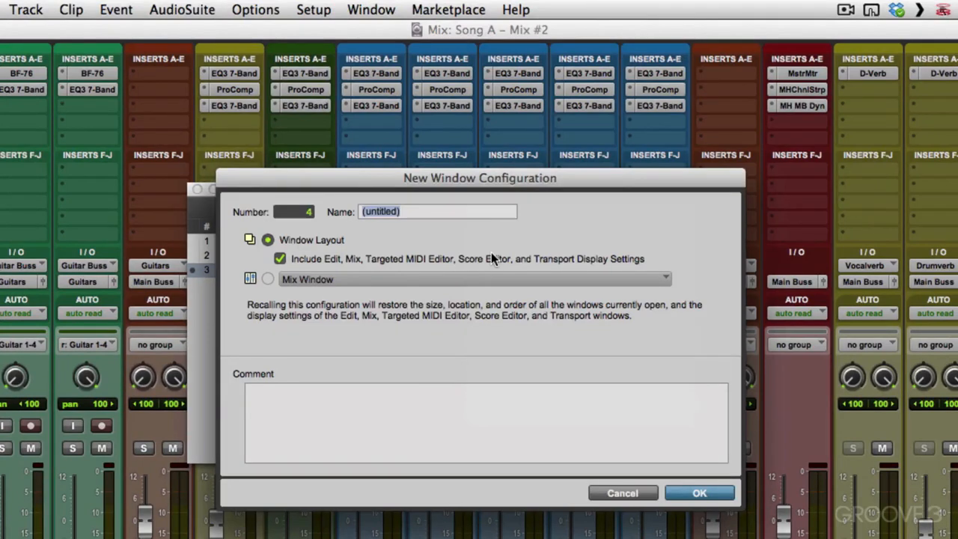
pyautogui.write('Inserts')
pyautogui.click(693, 494)
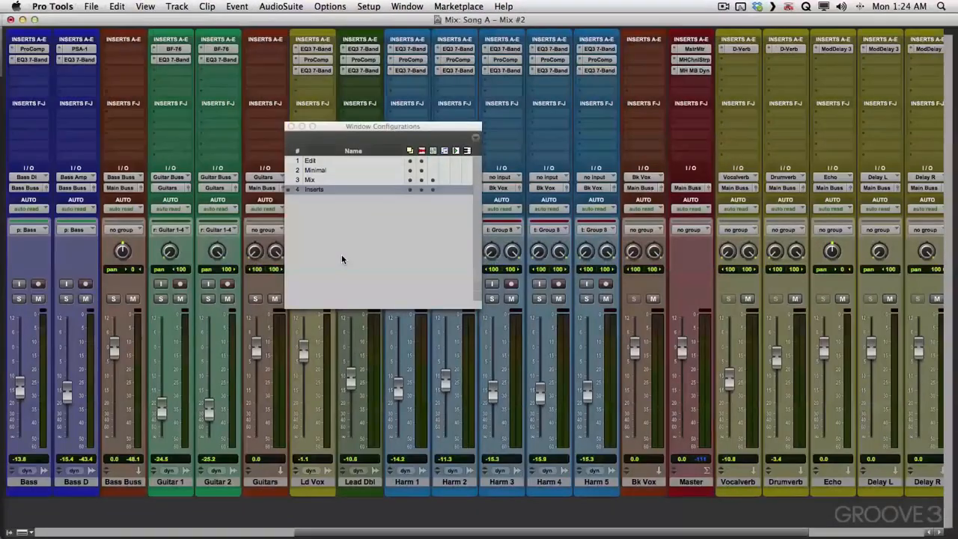
# Hide both insert sections in the Mix window and show Sends A-E and Sends F-J instead
pyautogui.keyDown('alt'); pyautogui.click(84, 40); pyautogui.keyUp('alt')
pyautogui.keyDown('alt'); pyautogui.click(84, 40); pyautogui.keyUp('alt')
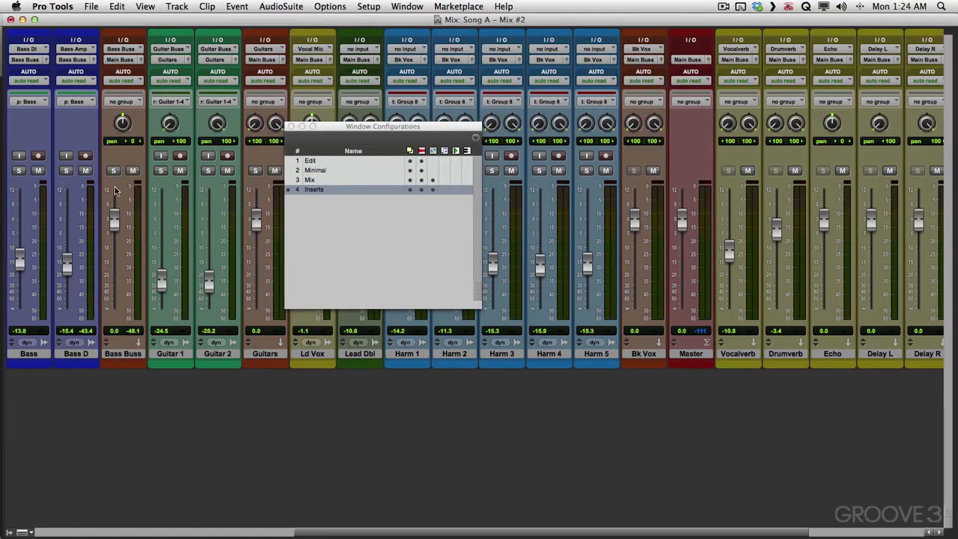
pyautogui.click(22, 531)
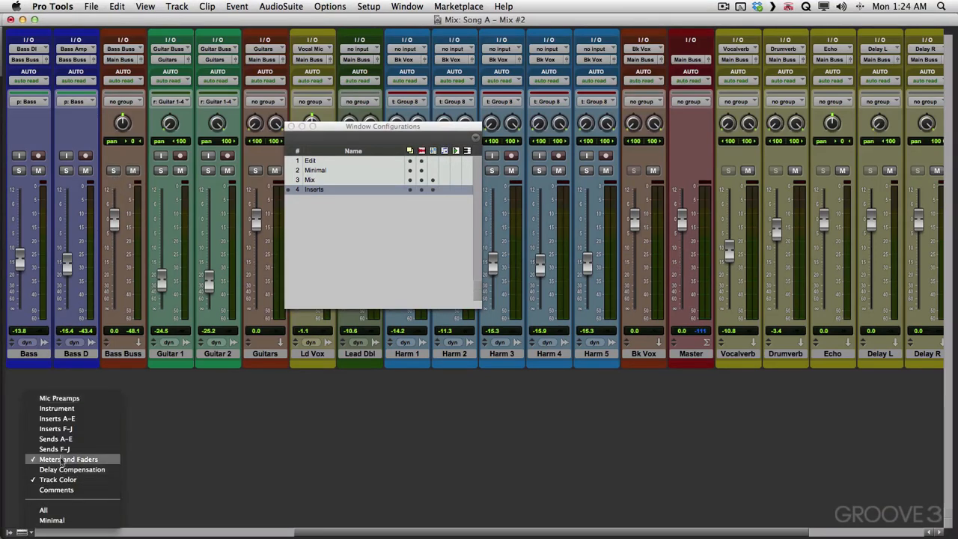
pyautogui.click(78, 440)
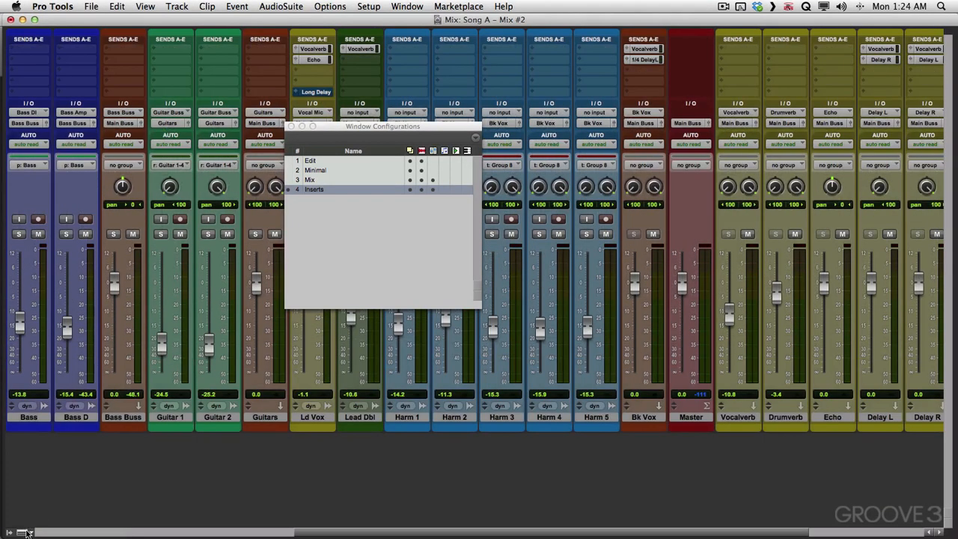
pyautogui.click(23, 531)
pyautogui.click(60, 449)
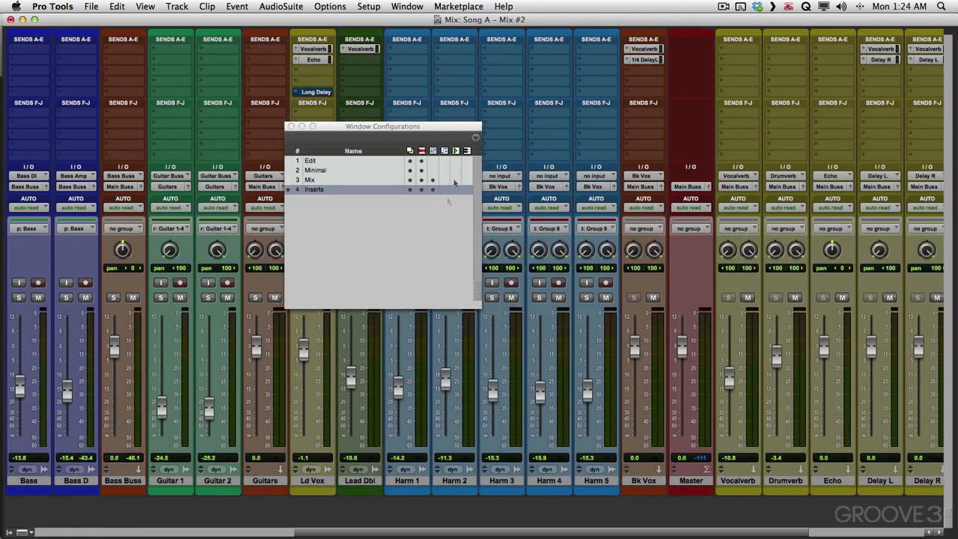
# Store the sends-only Mix window view as configuration 5, named Sends, with display settings included
pyautogui.click(475, 138)
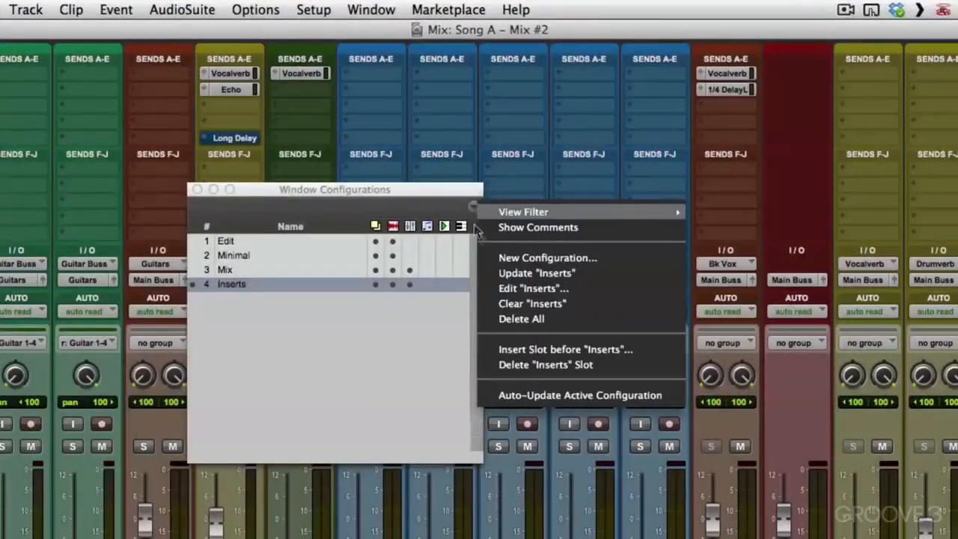
pyautogui.click(491, 256)
pyautogui.write('Sends')
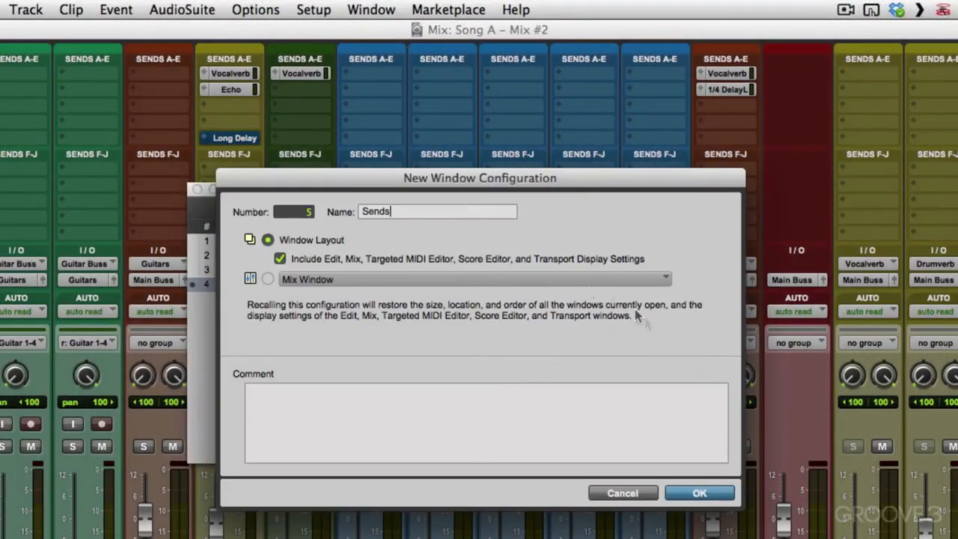
pyautogui.click(699, 492)
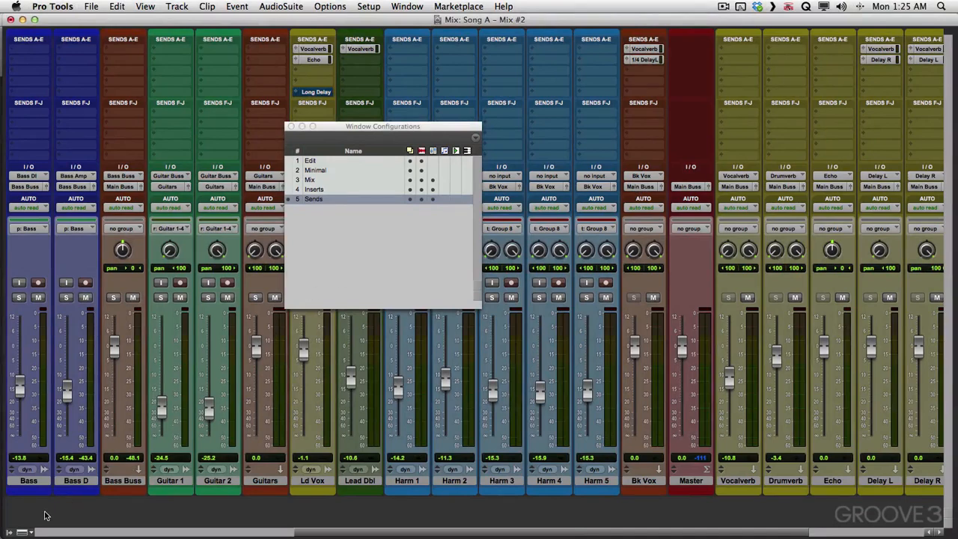
# Add Inserts A-E, Inserts F-J and Delay Compensation to the Mix window view, and hide Meters and Faders
pyautogui.click(23, 532)
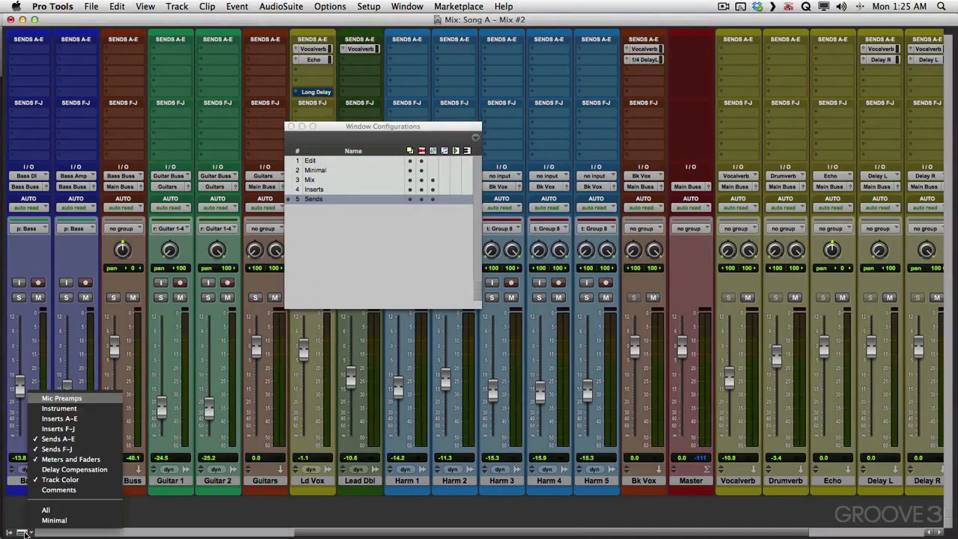
pyautogui.click(59, 418)
pyautogui.click(24, 532)
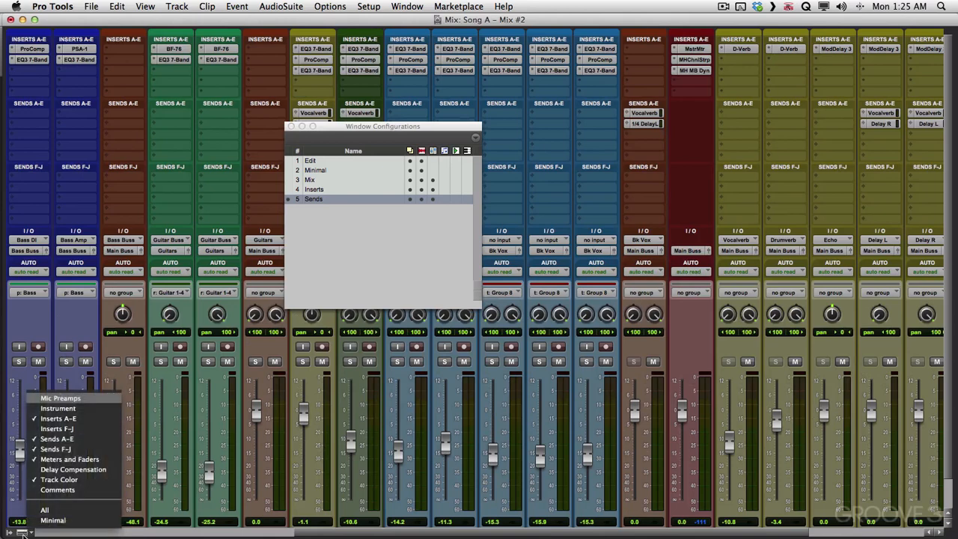
pyautogui.click(57, 428)
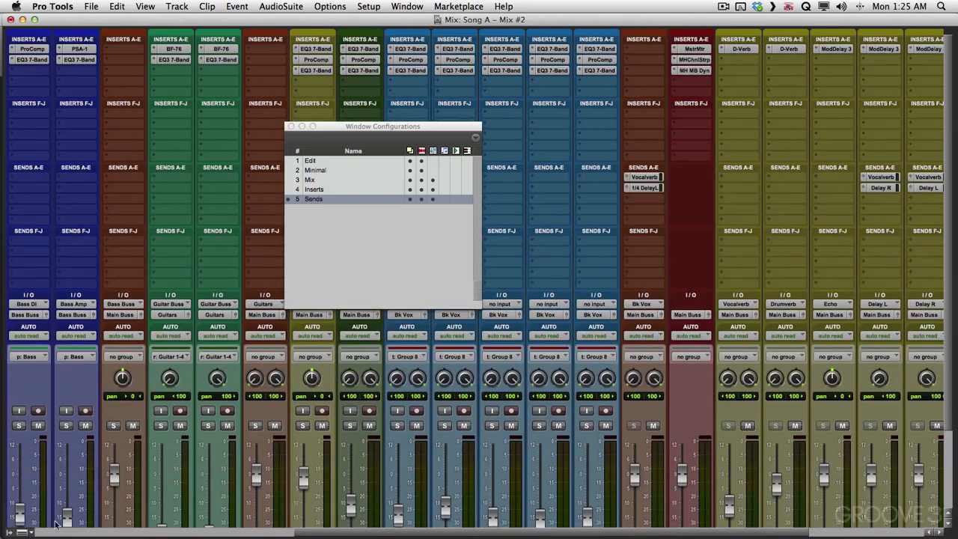
pyautogui.click(25, 533)
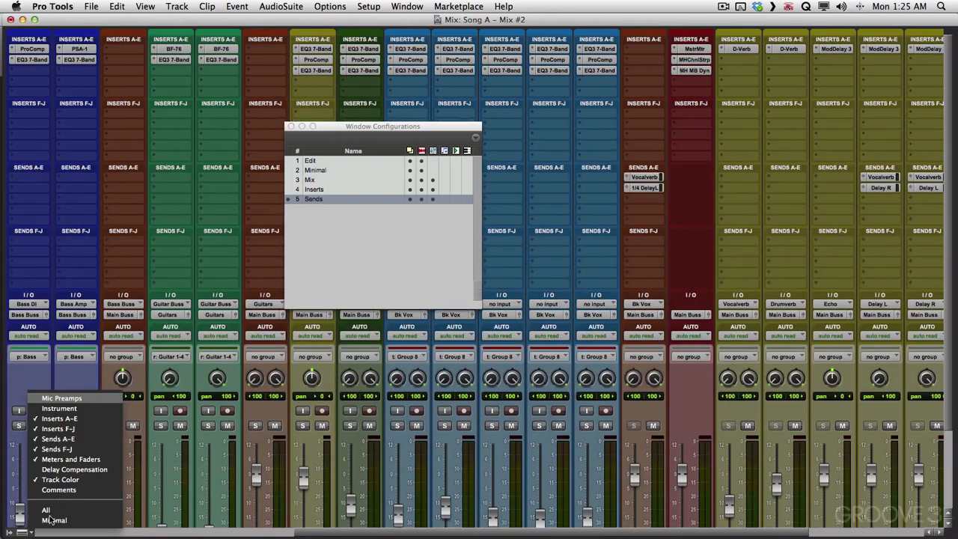
pyautogui.click(70, 458)
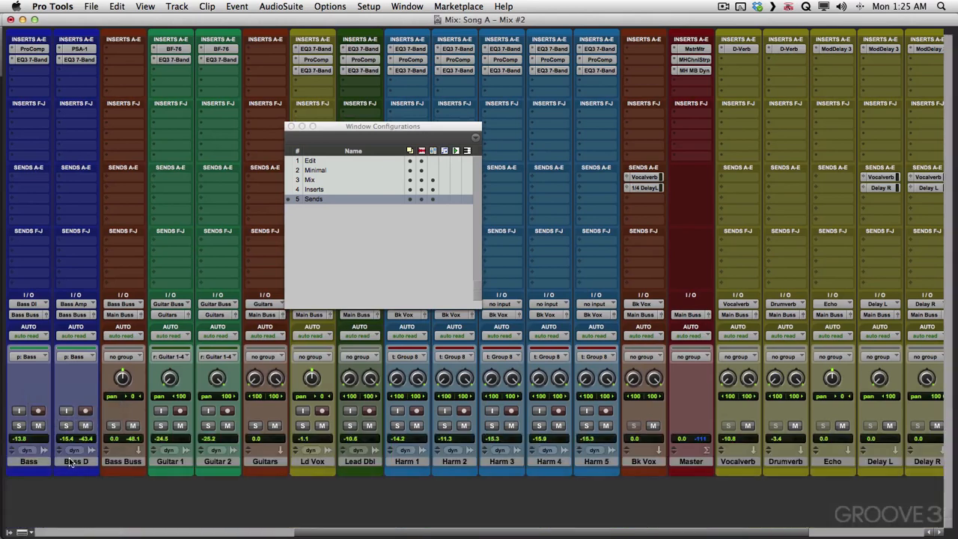
pyautogui.click(24, 533)
pyautogui.click(49, 470)
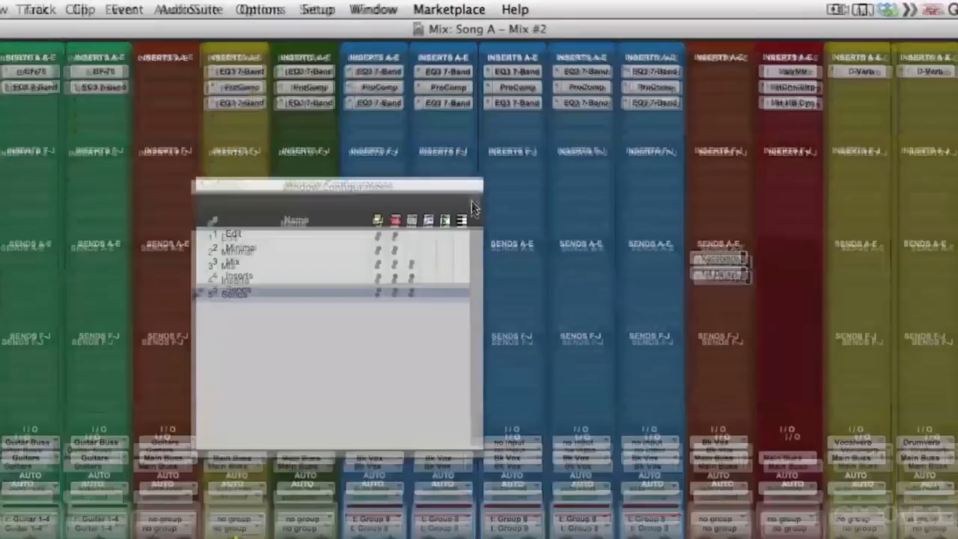
# Store the combined inserts and sends Mix window layout as configuration 6, named Inserts and Sends, with display settings included
pyautogui.click(474, 140)
pyautogui.click(490, 170)
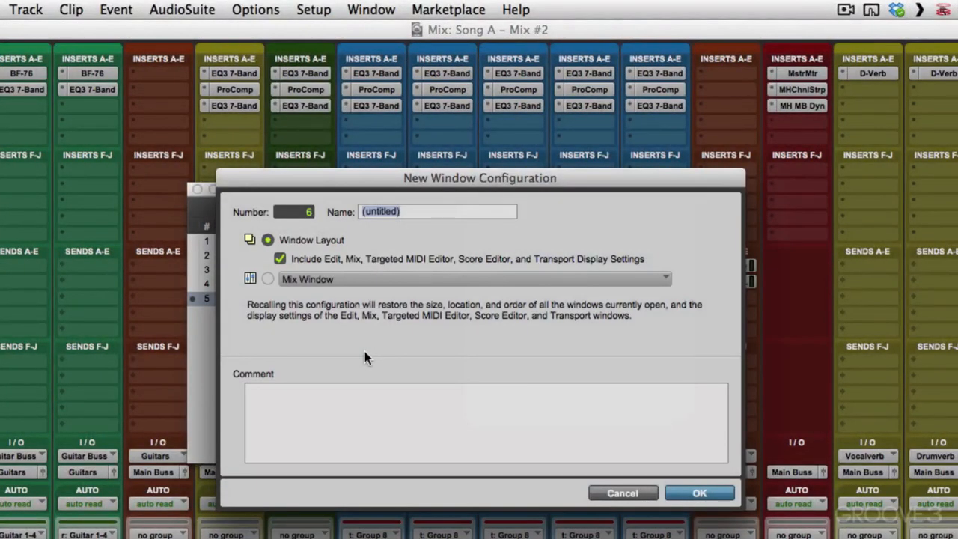
pyautogui.write('Inserts and Sends')
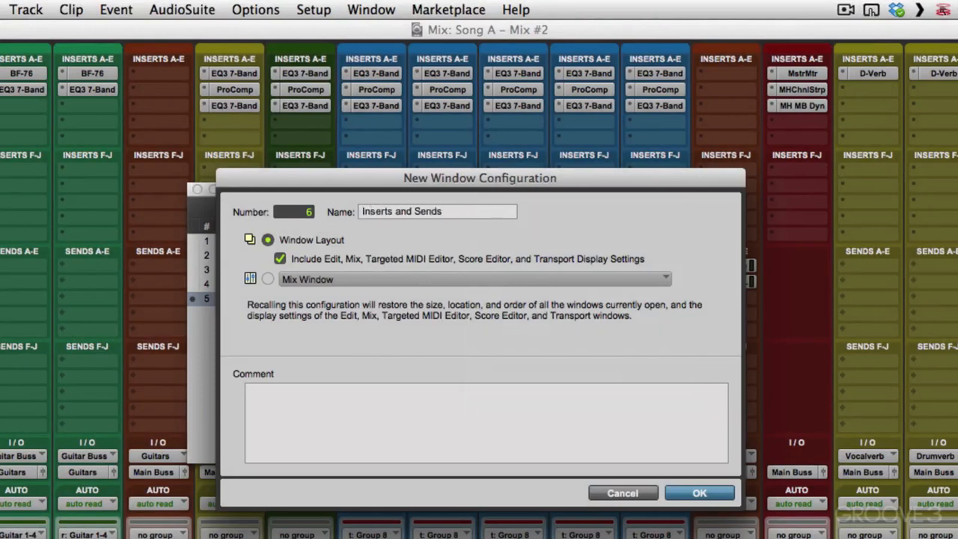
pyautogui.press('Return')
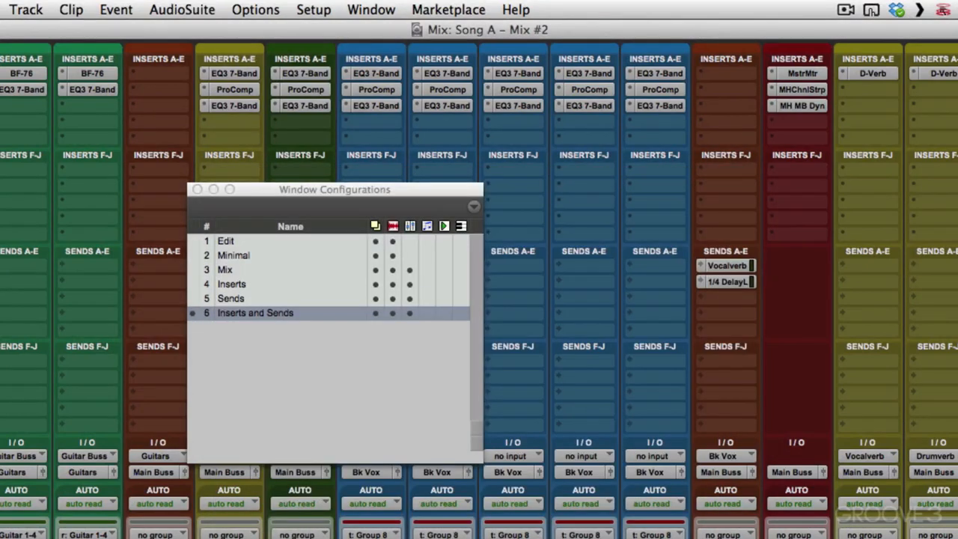
# Recall window configuration 3 (Mix), followed by configuration 4 (Inserts), to compare their Mix window views
pyautogui.press('.')
pyautogui.press('3')
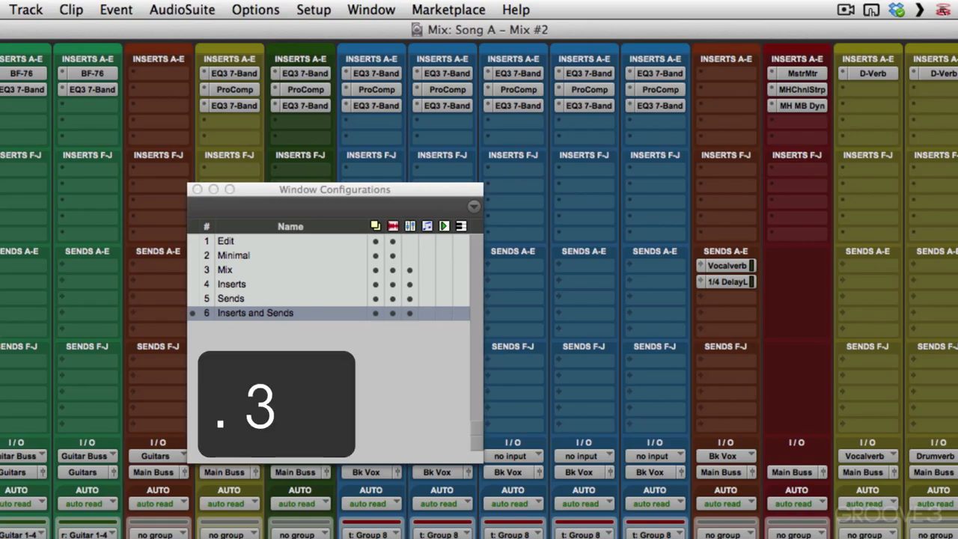
pyautogui.press('KP_Multiply')
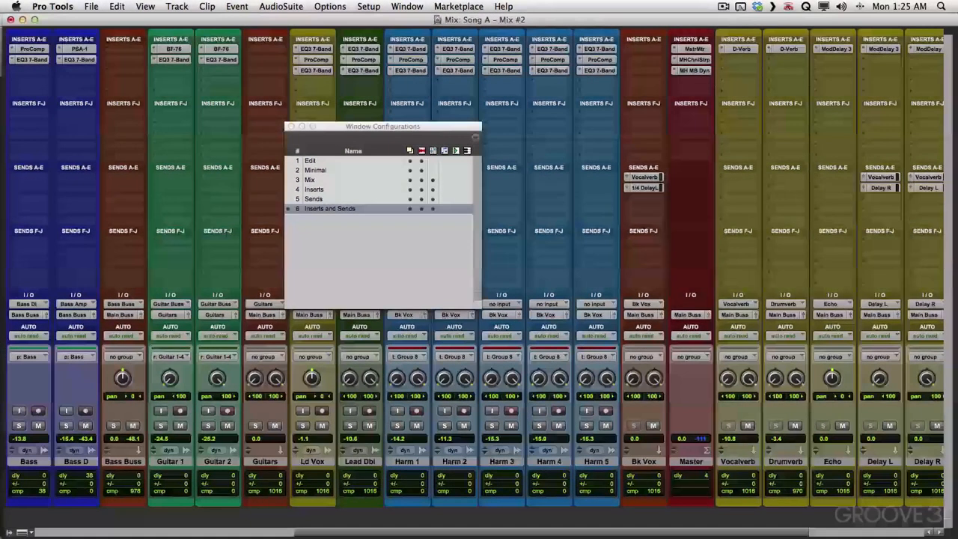
pyautogui.press('.')
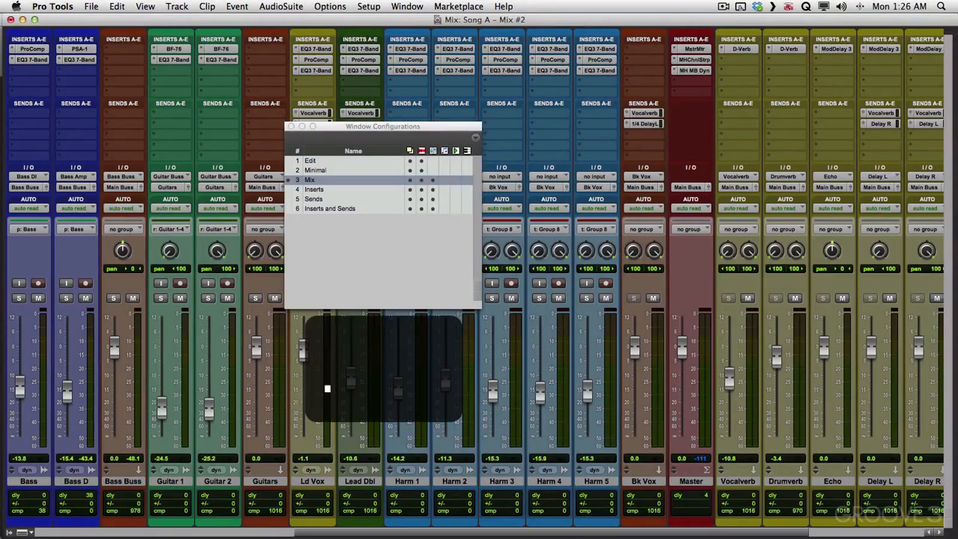
pyautogui.press('4')
pyautogui.press('KP_Multiply')
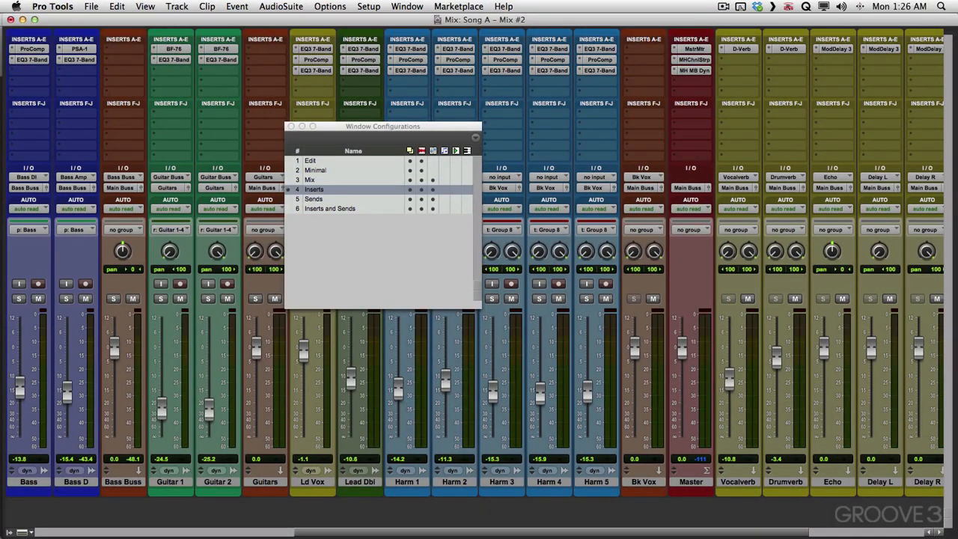
# Recall window configuration 5 (Sends), followed by configuration 6 (Inserts and Sends), to compare their Mix window views
pyautogui.press('.')
pyautogui.press('5')
pyautogui.press('KP_Multiply')
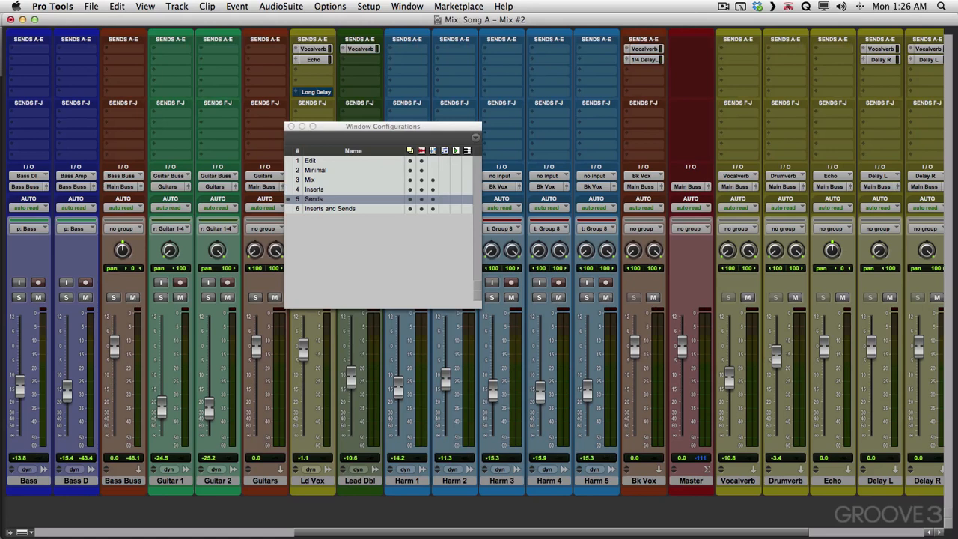
pyautogui.press('.')
pyautogui.press('6')
pyautogui.press('KP_Multiply')
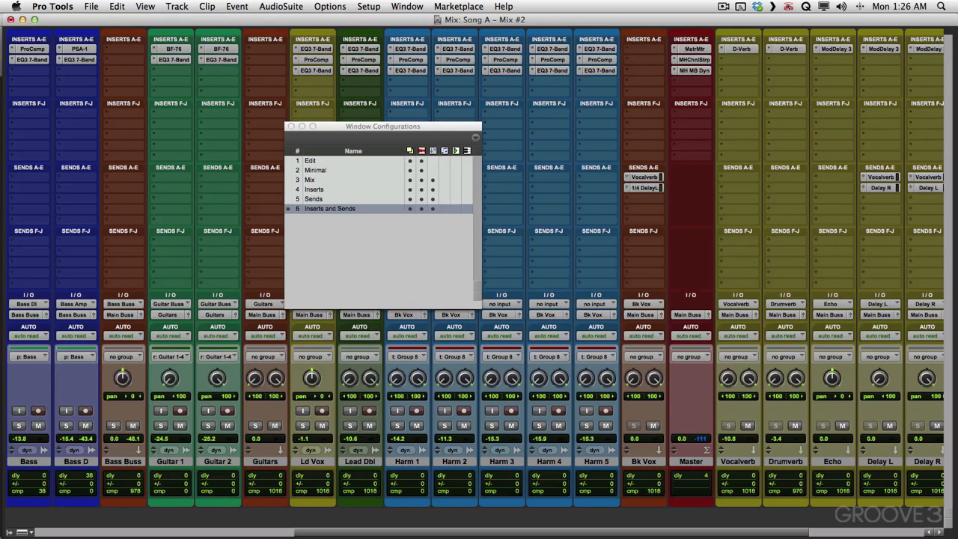
pyautogui.click(24, 533)
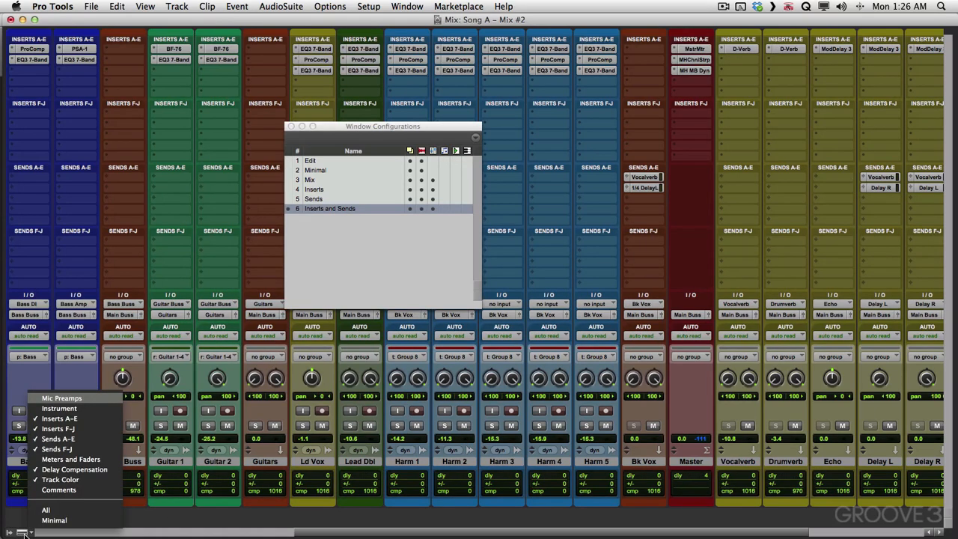
pyautogui.click(20, 521)
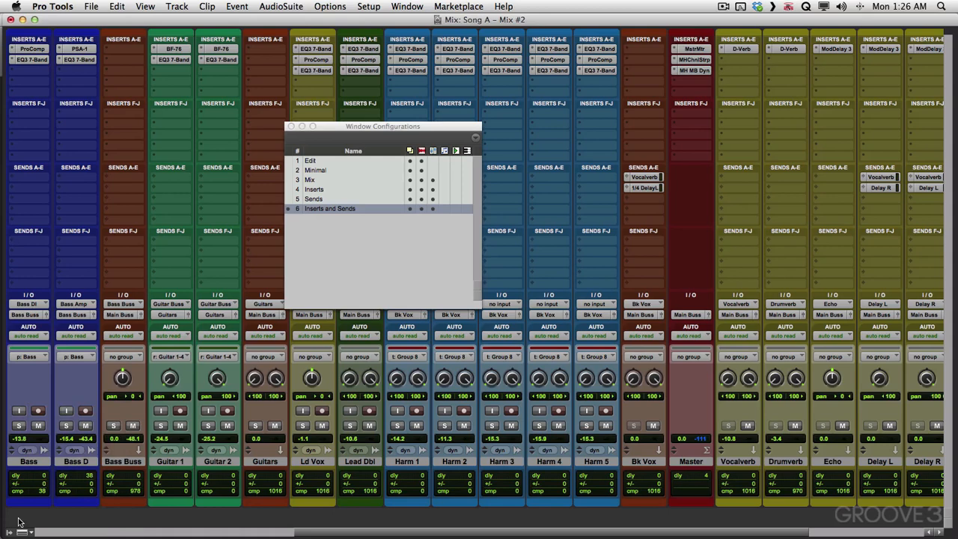
# Switch the Mix window back to configuration 3 (Mix) and on to configuration 4 (Inserts)
pyautogui.press('KP_Decimal')
pyautogui.press('KP_3')
pyautogui.press('KP_Multiply')
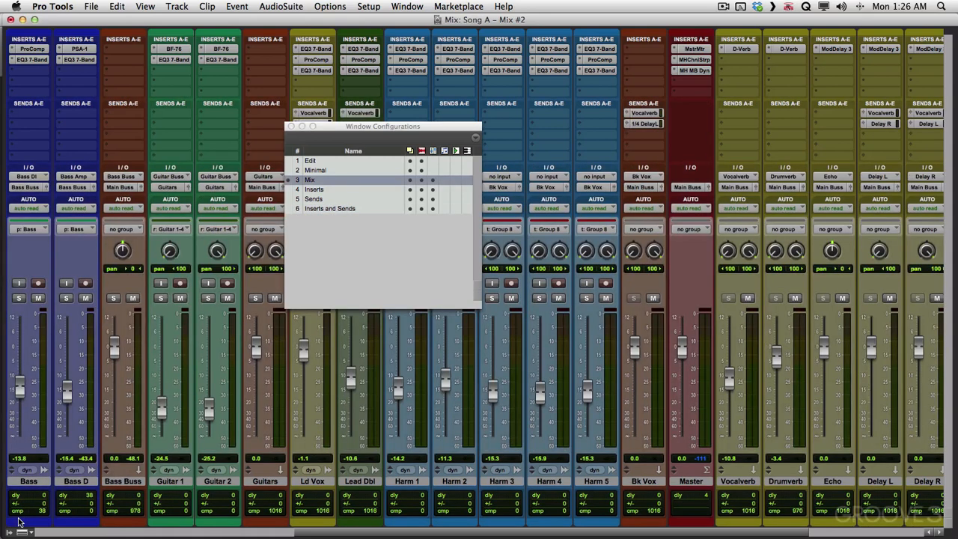
pyautogui.press('KP_Decimal')
pyautogui.press('KP_4')
pyautogui.press('KP_Multiply')
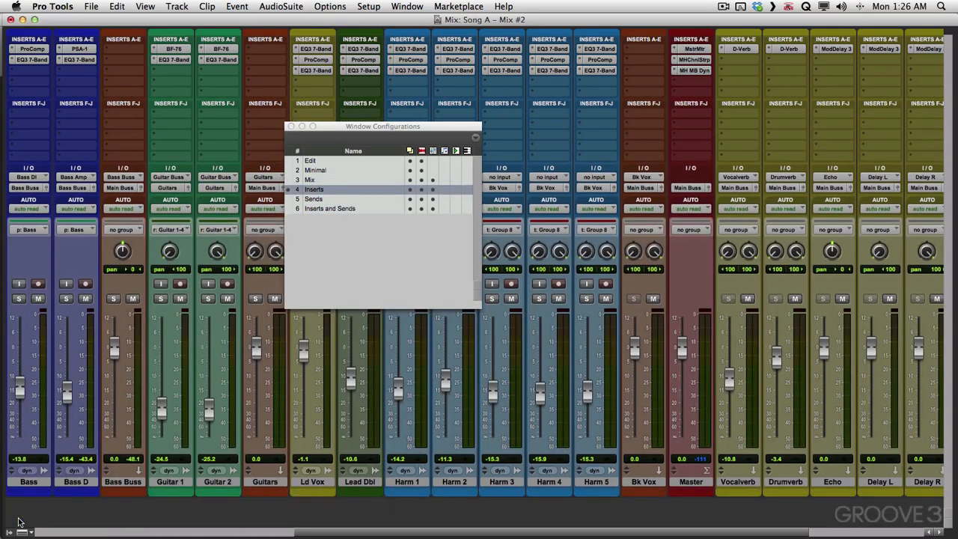
# Switch the Mix window to configuration 5 (Sends) and on to configuration 6 (Inserts and Sends)
pyautogui.press('KP_Decimal')
pyautogui.press('KP_5')
pyautogui.press('KP_Multiply')
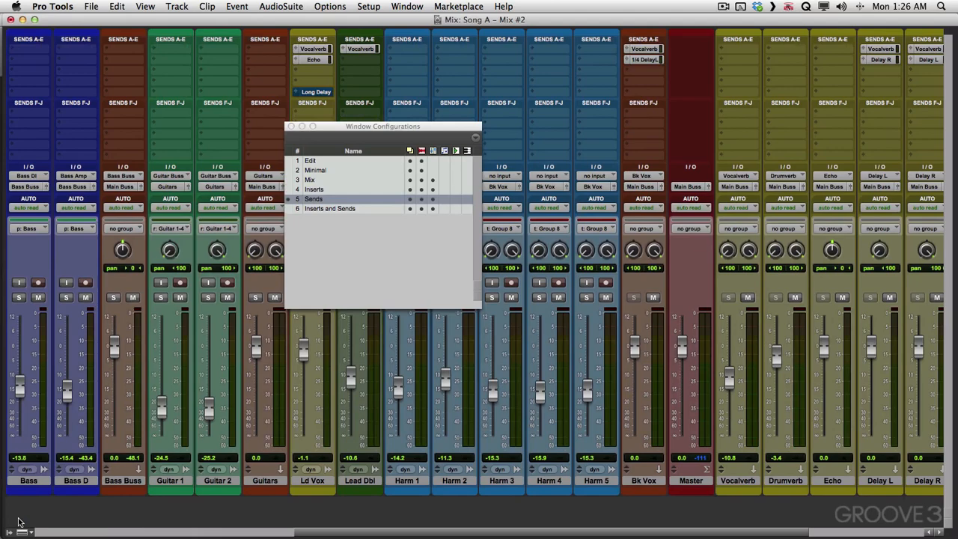
pyautogui.press('KP_Decimal')
pyautogui.press('KP_6')
pyautogui.press('KP_Multiply')
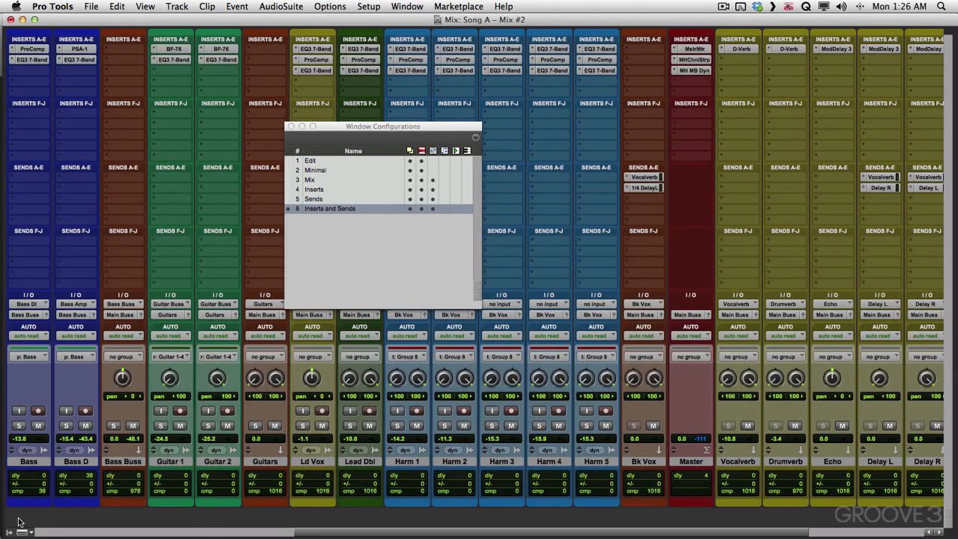